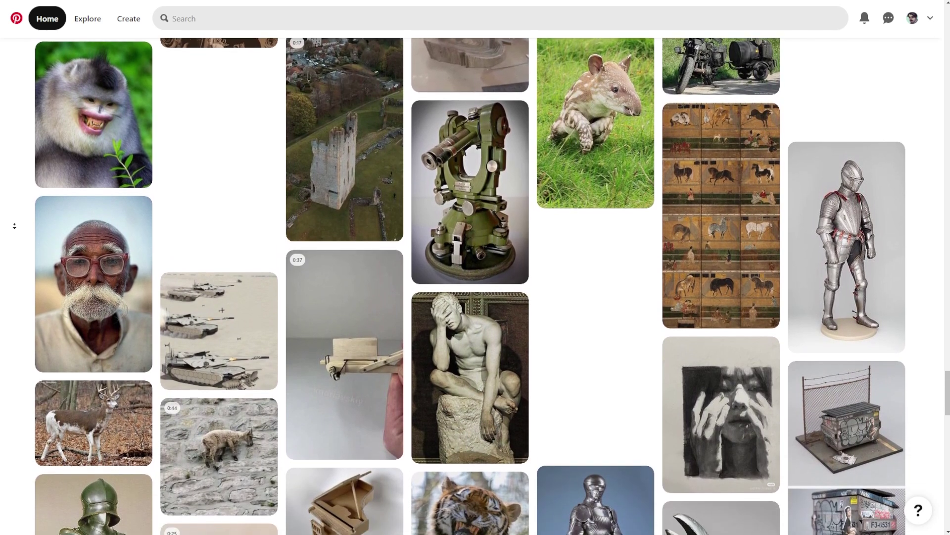
- Stop the feed's automatic scrolling so the Commons Main Page stays put
{"action": "middle_click", "coordinate": [17, 228]}
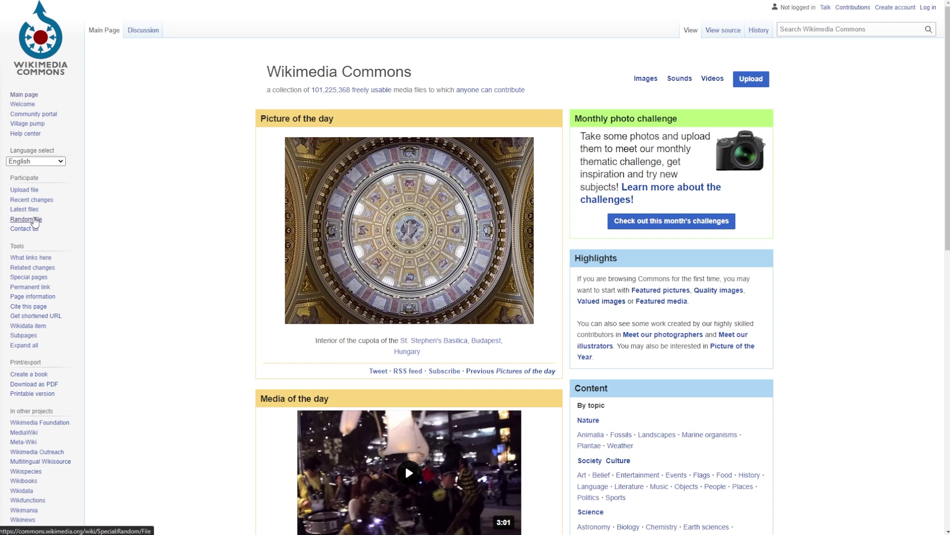
- Cycle through Random file pages until the Gorgos river photo from Gata appears
{"action": "left_click", "coordinate": [35, 220]}
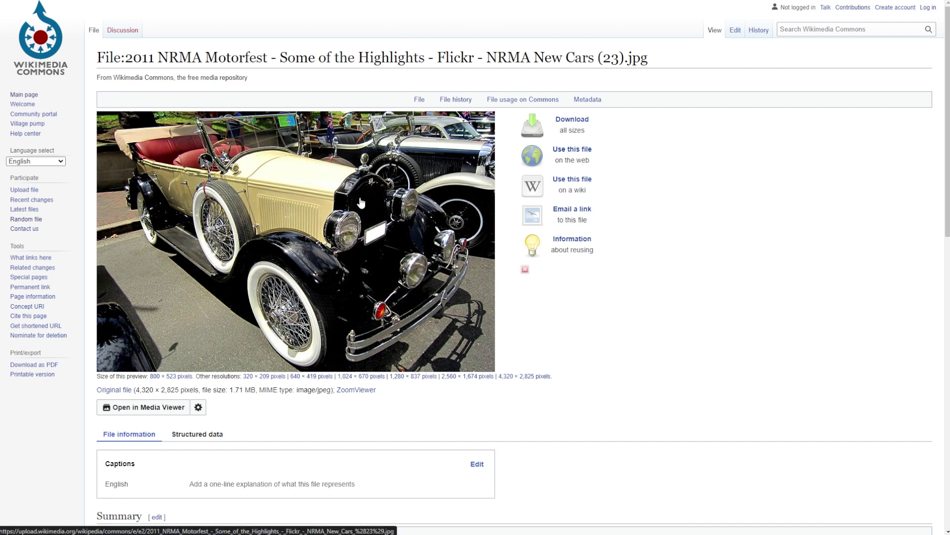
{"action": "left_click", "coordinate": [31, 221]}
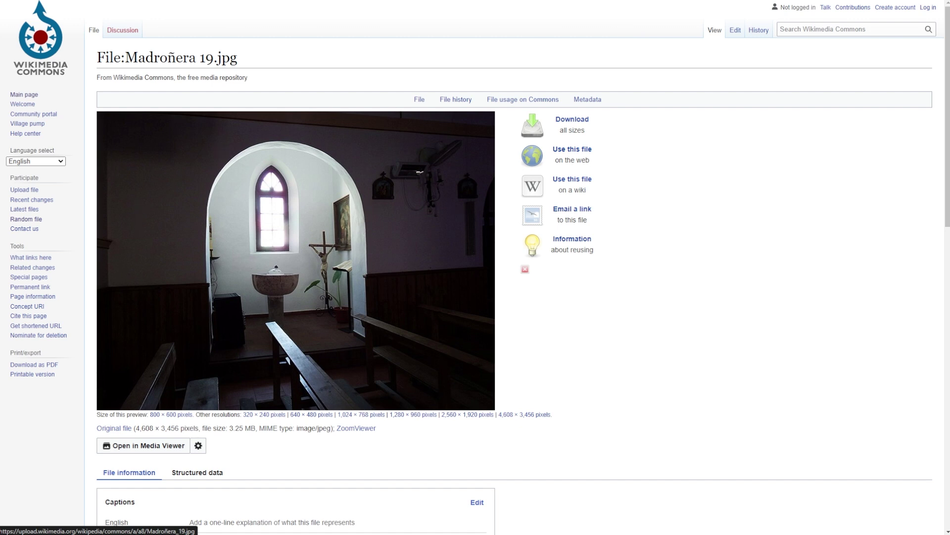
{"action": "left_click", "coordinate": [29, 220]}
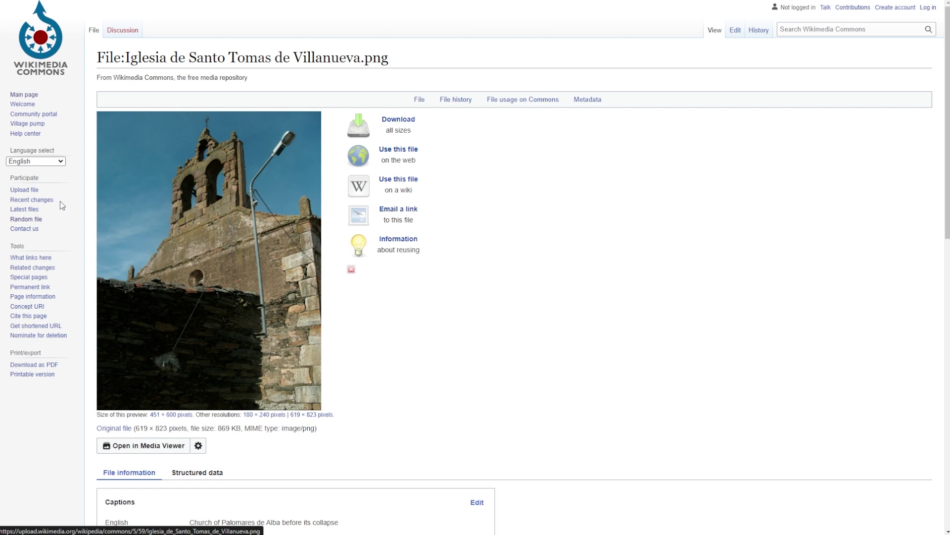
{"action": "left_click", "coordinate": [37, 219]}
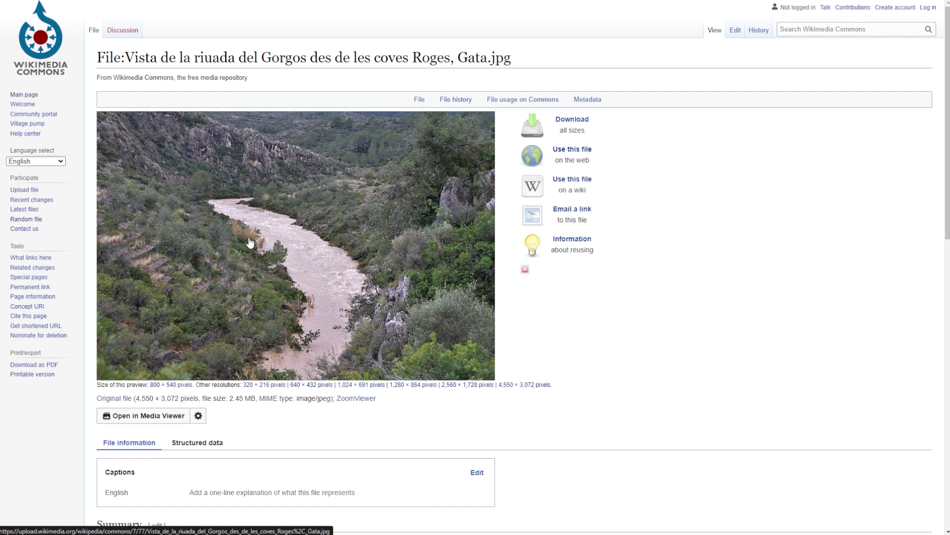
- Keep loading random file pages until the 1912 Democrat-Voice newspaper scan appears
{"action": "left_click", "coordinate": [26, 218]}
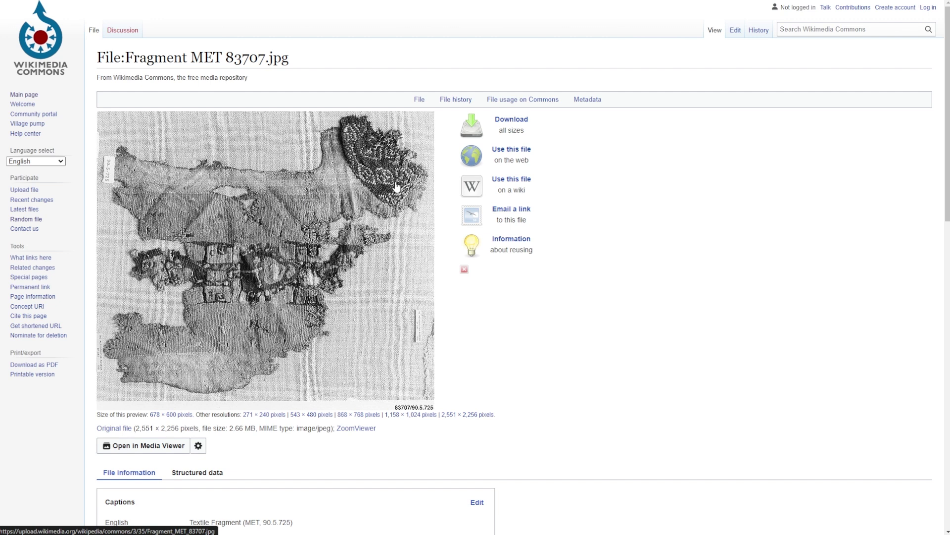
{"action": "left_click", "coordinate": [32, 220]}
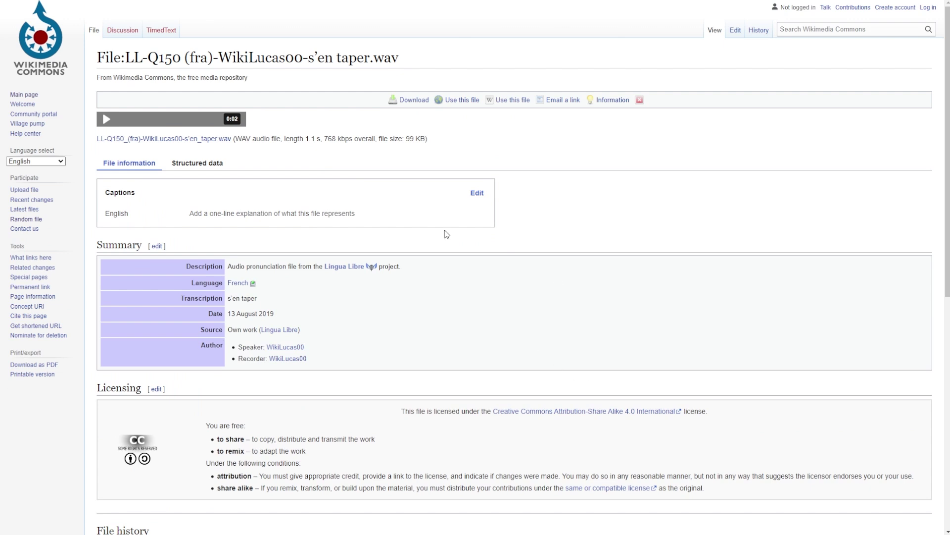
{"action": "left_click", "coordinate": [30, 222]}
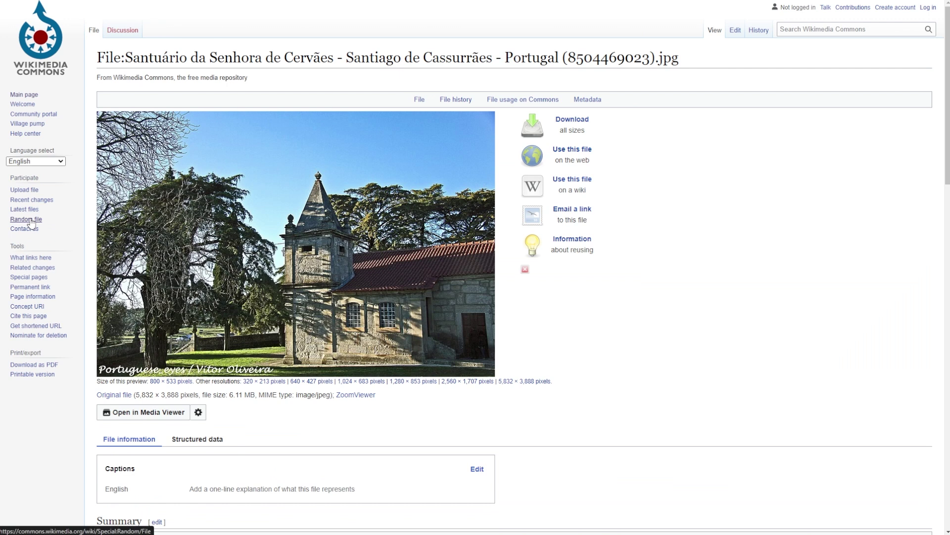
{"action": "left_click", "coordinate": [31, 222]}
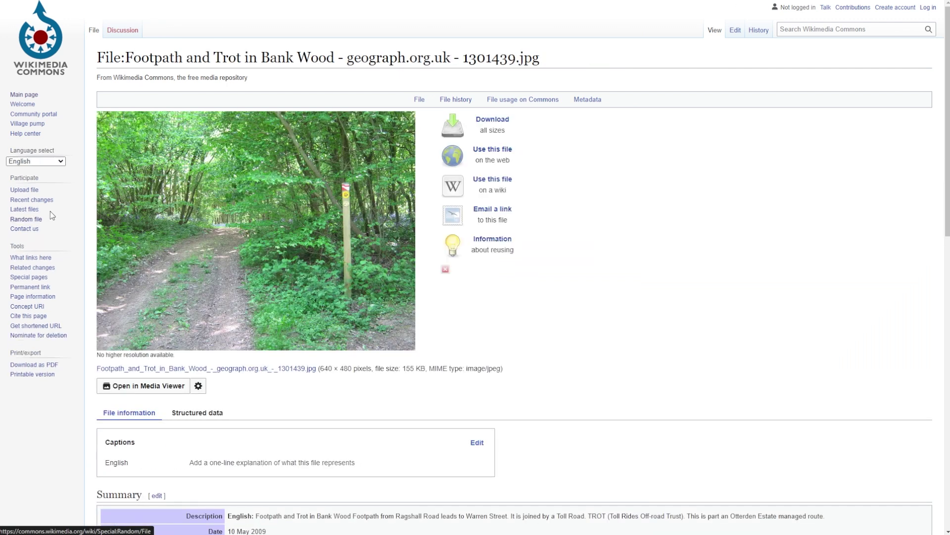
{"action": "left_click", "coordinate": [38, 219]}
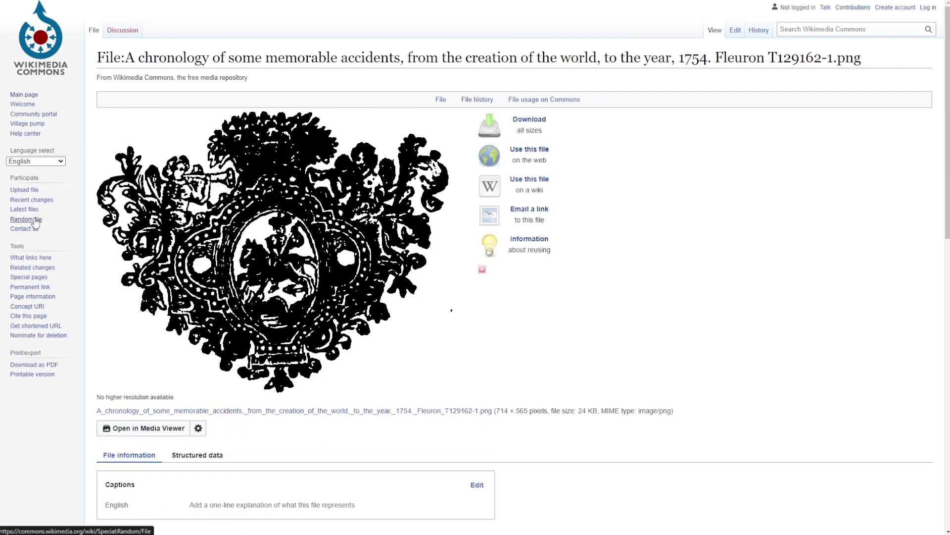
{"action": "left_click", "coordinate": [30, 221]}
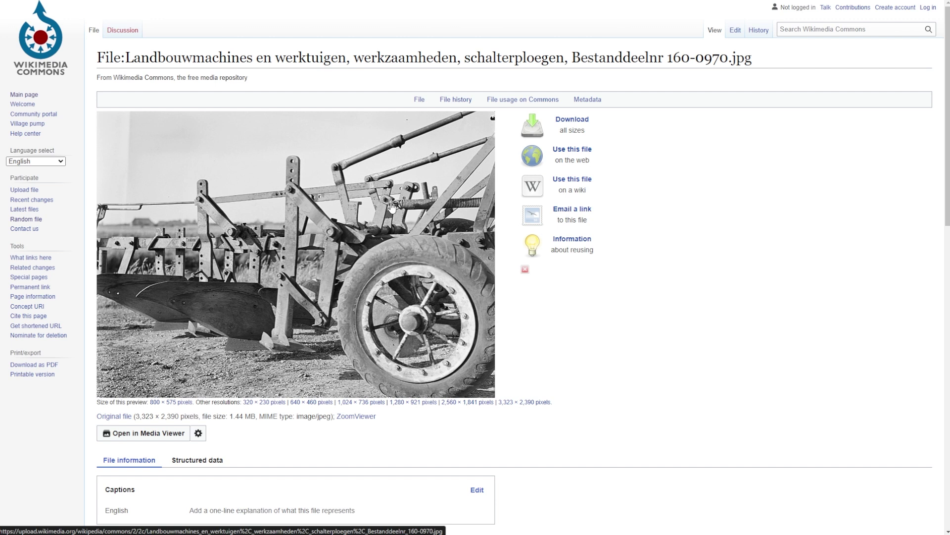
{"action": "left_click", "coordinate": [26, 219]}
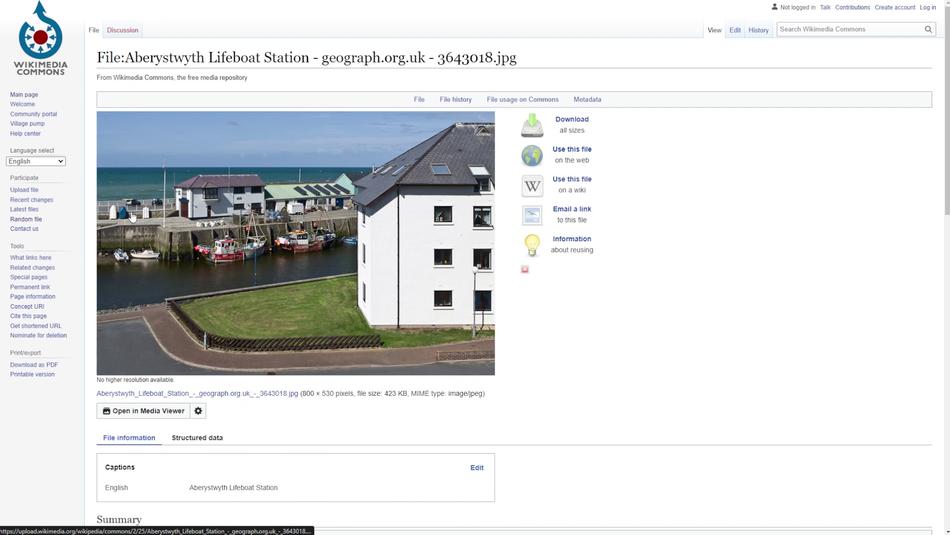
{"action": "left_click", "coordinate": [33, 219]}
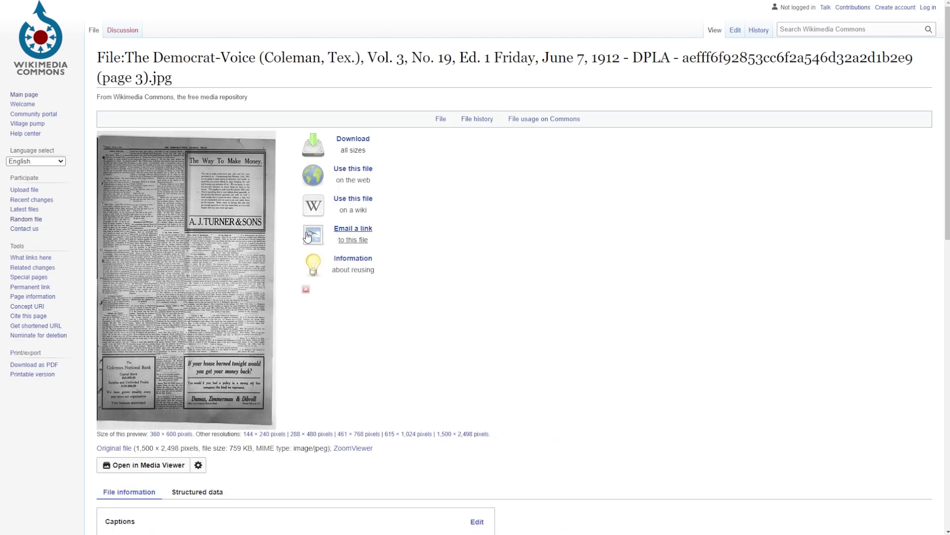
- Dismiss the Leave site? prompt and keep loading random files until the Hot Springs aerial photo appears
{"action": "left_click", "coordinate": [28, 219]}
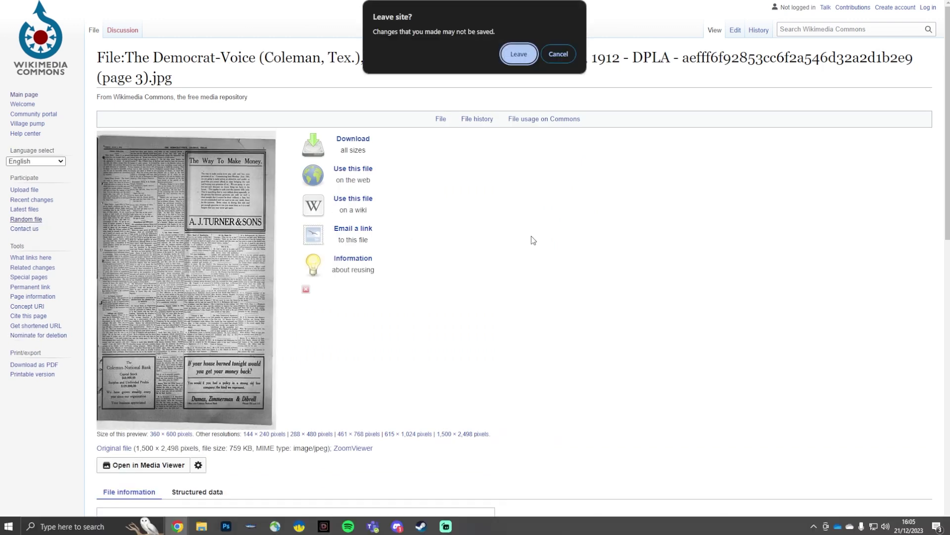
{"action": "left_click", "coordinate": [558, 53]}
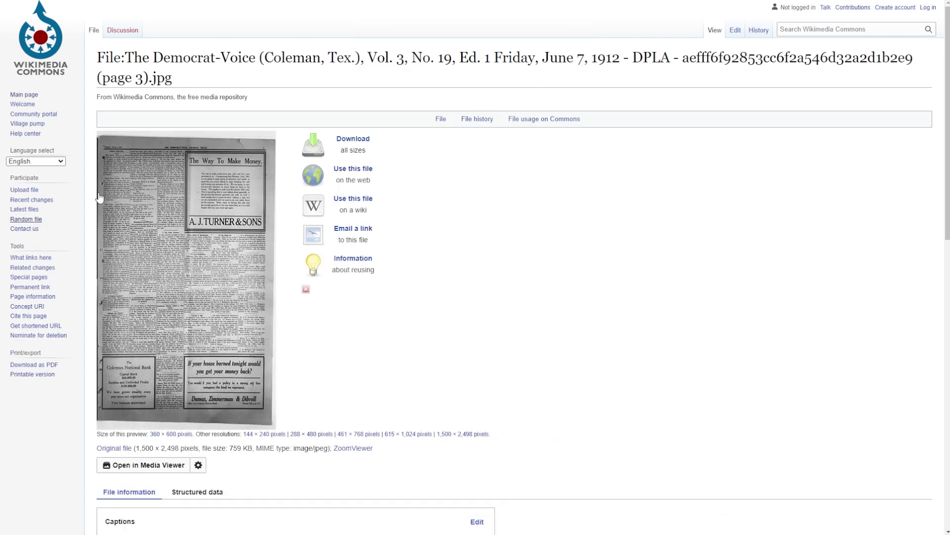
{"action": "left_click", "coordinate": [28, 221]}
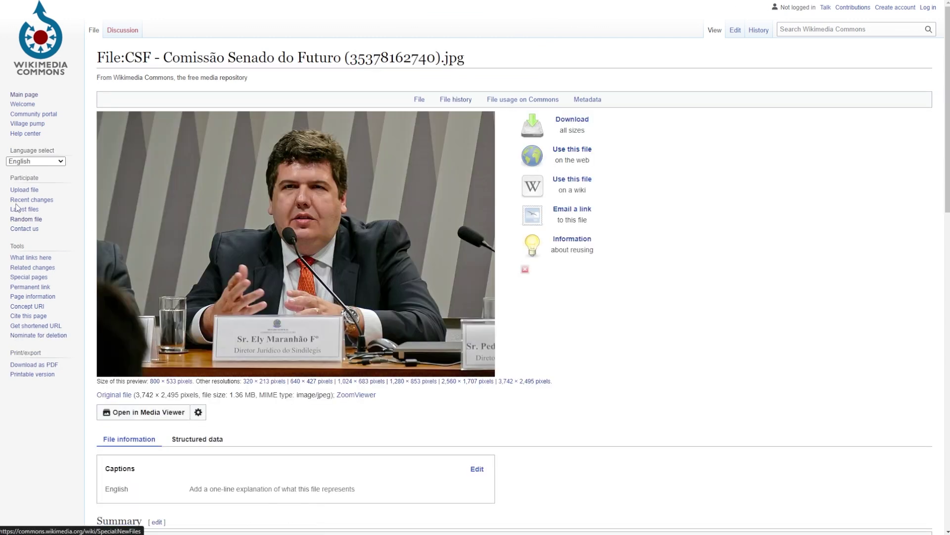
{"action": "left_click", "coordinate": [26, 219]}
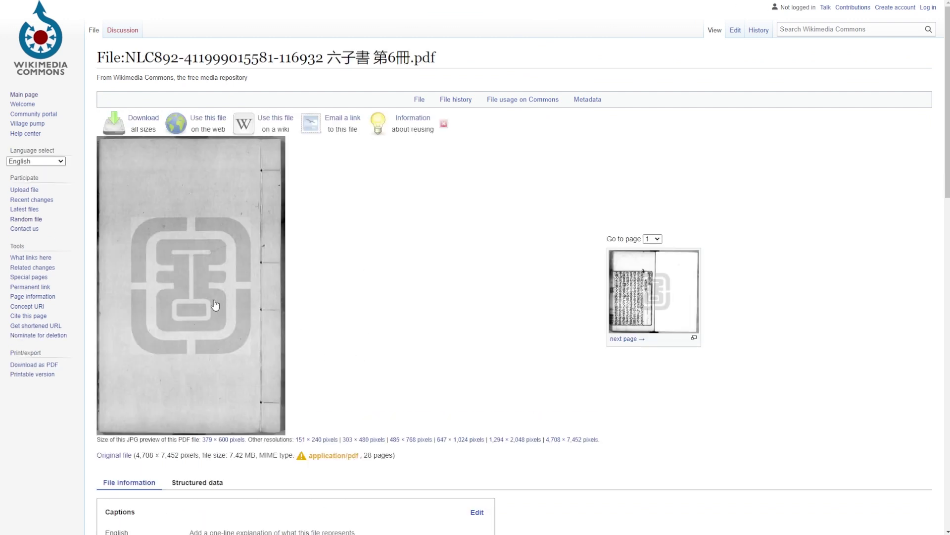
{"action": "left_click", "coordinate": [35, 219]}
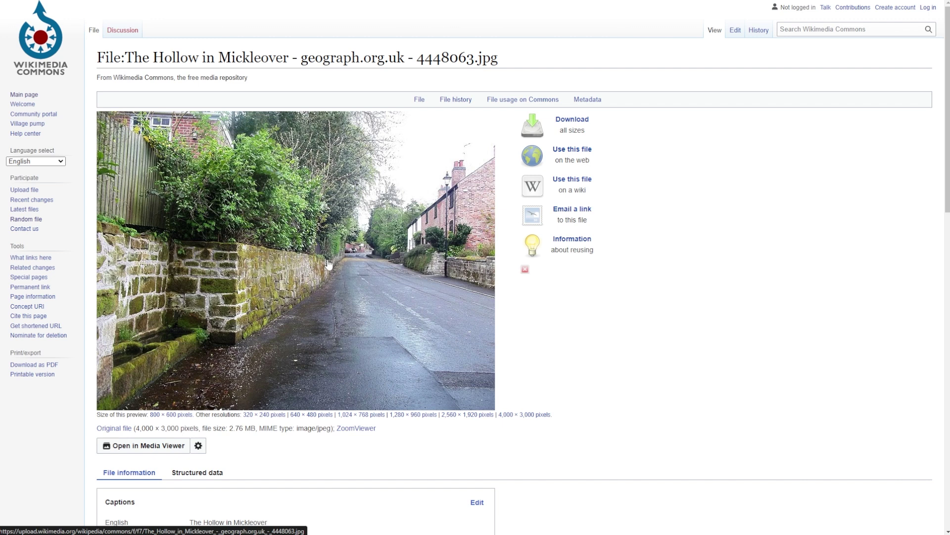
{"action": "left_click", "coordinate": [44, 220]}
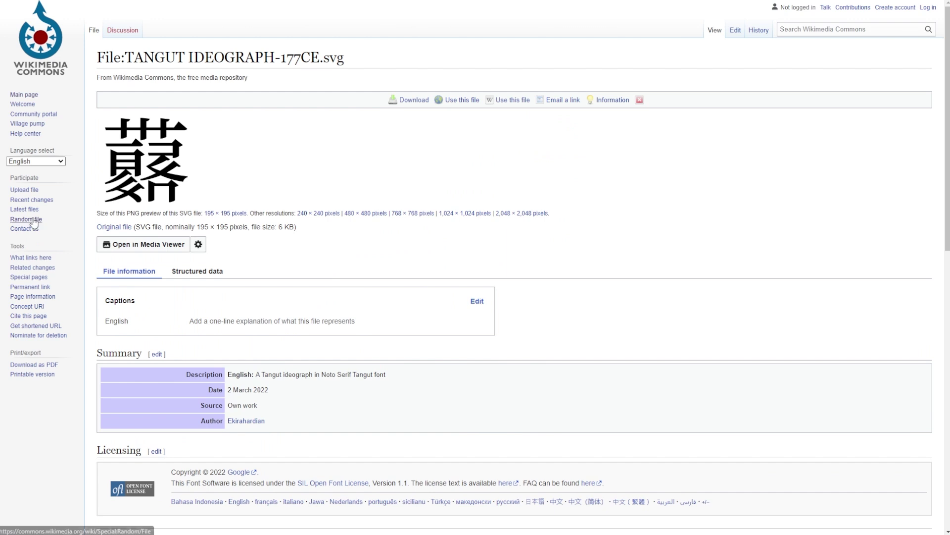
{"action": "left_click", "coordinate": [34, 220]}
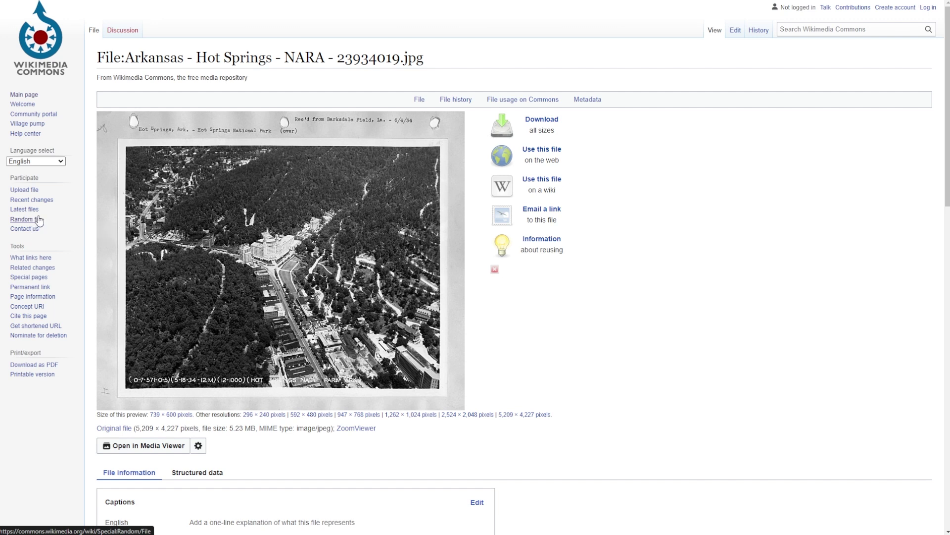
{"action": "left_click", "coordinate": [34, 222]}
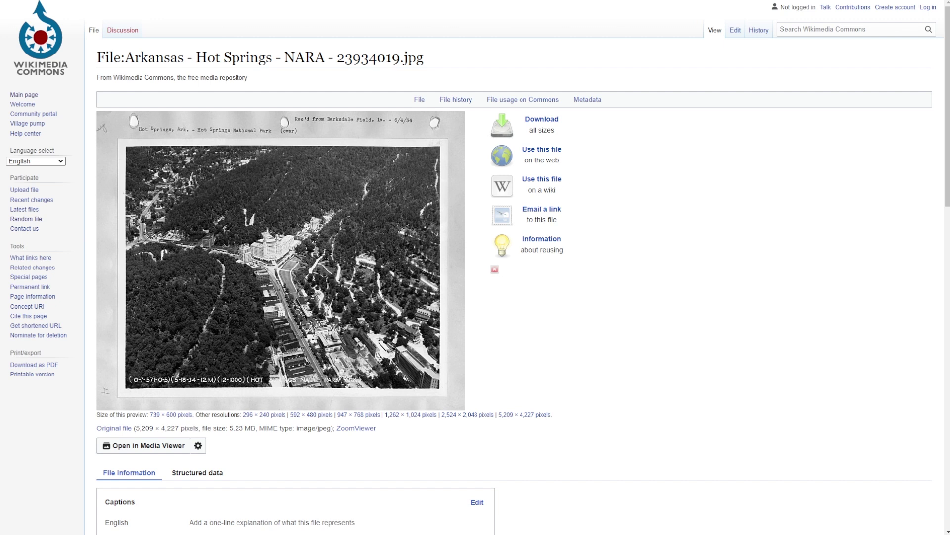
- Bring the Compost bin folder window on screen and take the browser out of full screen
{"action": "left_click_drag", "start_coordinate": [0, 177], "coordinate": [518, 102]}
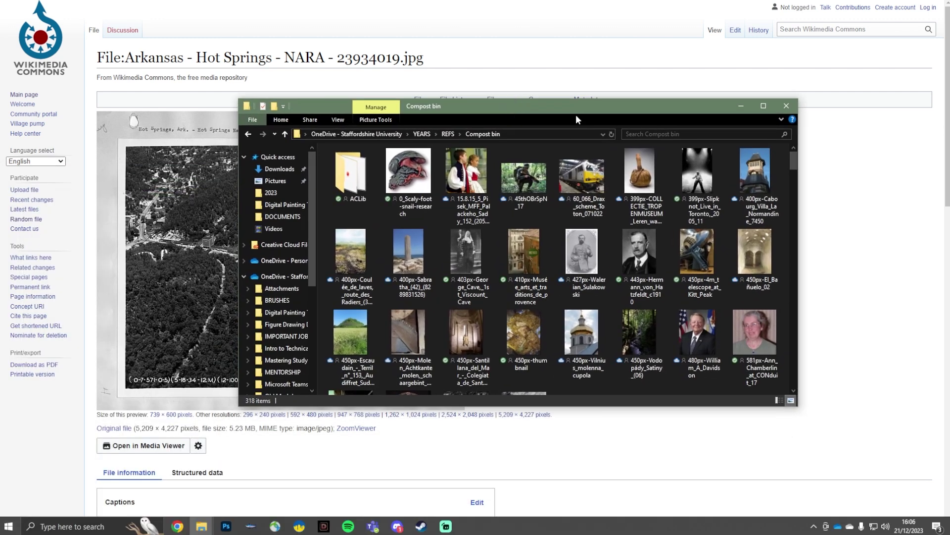
{"action": "left_click", "coordinate": [474, 29]}
{"action": "left_click_drag", "start_coordinate": [526, 114], "coordinate": [548, 97]}
- Stretch the folder window wider to both sides and scroll through its 318 thumbnails
{"action": "scroll", "coordinate": [606, 269], "scroll_direction": "down", "scroll_amount": 10}
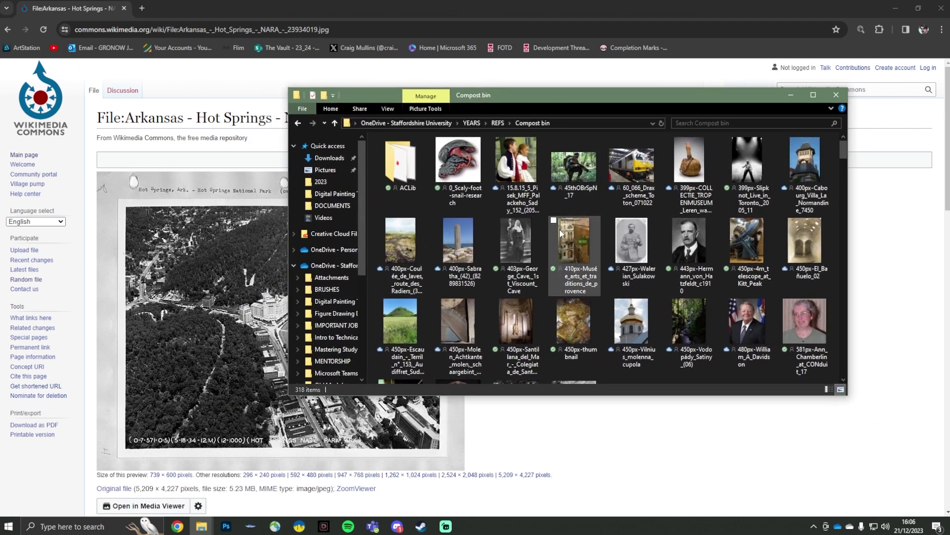
{"action": "scroll", "coordinate": [606, 269], "scroll_direction": "down", "scroll_amount": 2}
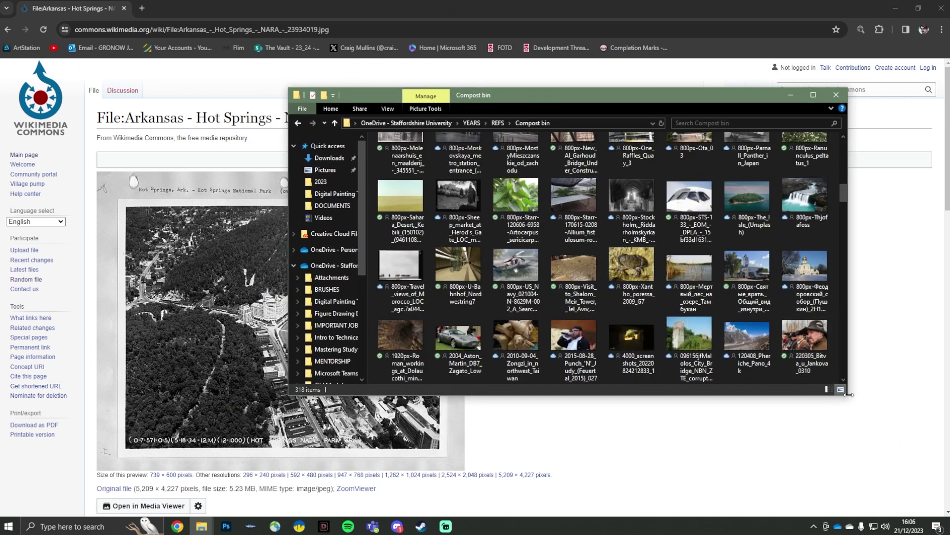
{"action": "left_click_drag", "start_coordinate": [850, 394], "coordinate": [891, 515]}
{"action": "left_click_drag", "start_coordinate": [286, 275], "coordinate": [74, 271]}
{"action": "scroll", "coordinate": [527, 302], "scroll_direction": "down", "scroll_amount": 3}
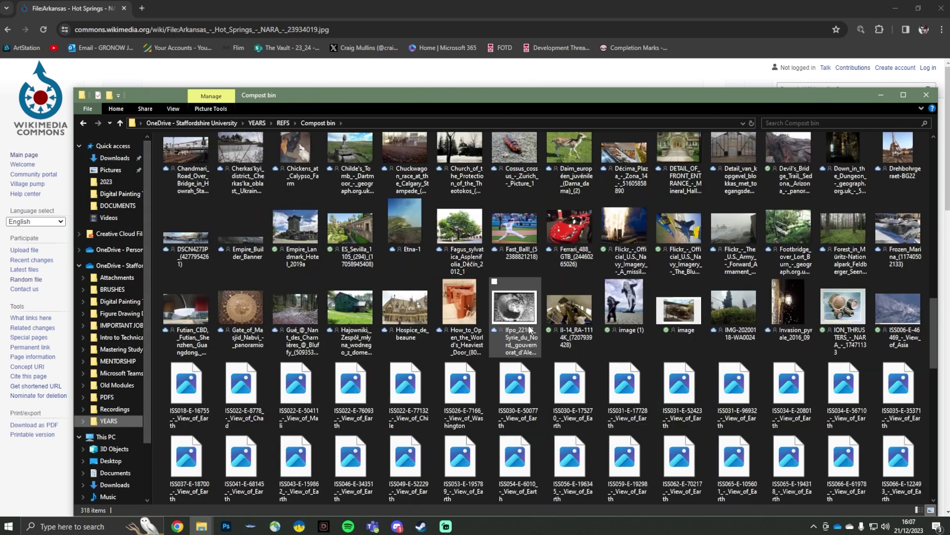
- Open the Fagus_sylvatica photo and step forward three images to the Navy missile-launch photo
{"action": "double_click", "coordinate": [451, 223]}
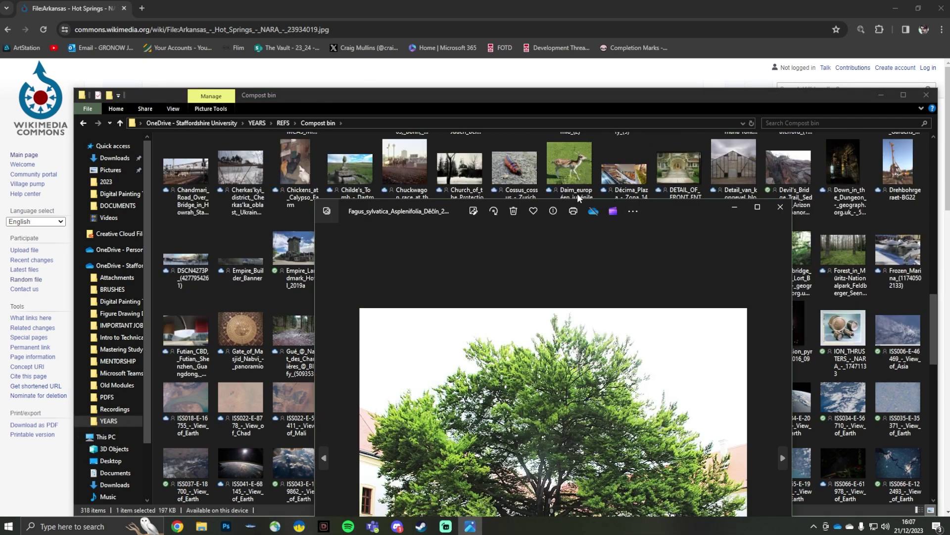
{"action": "scroll", "coordinate": [599, 224], "scroll_direction": "up", "scroll_amount": 5}
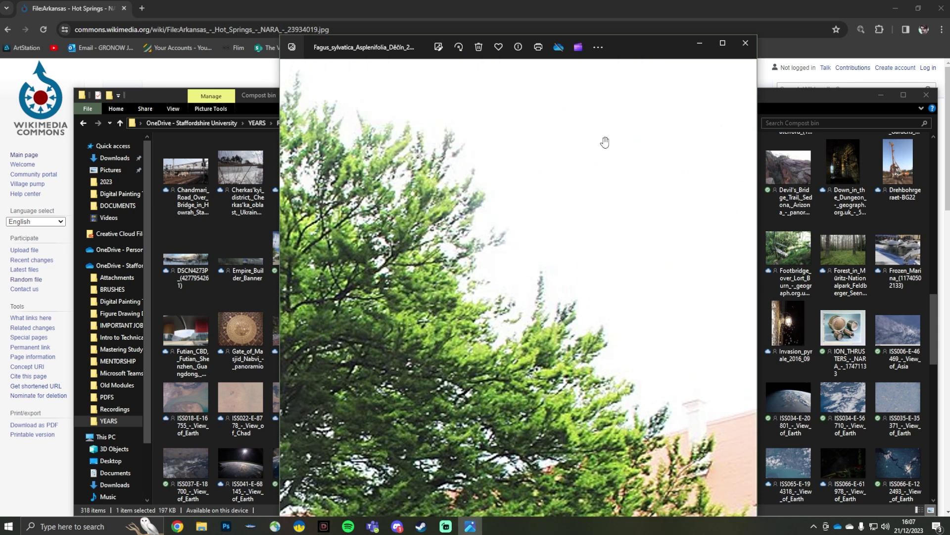
{"action": "left_click", "coordinate": [749, 295]}
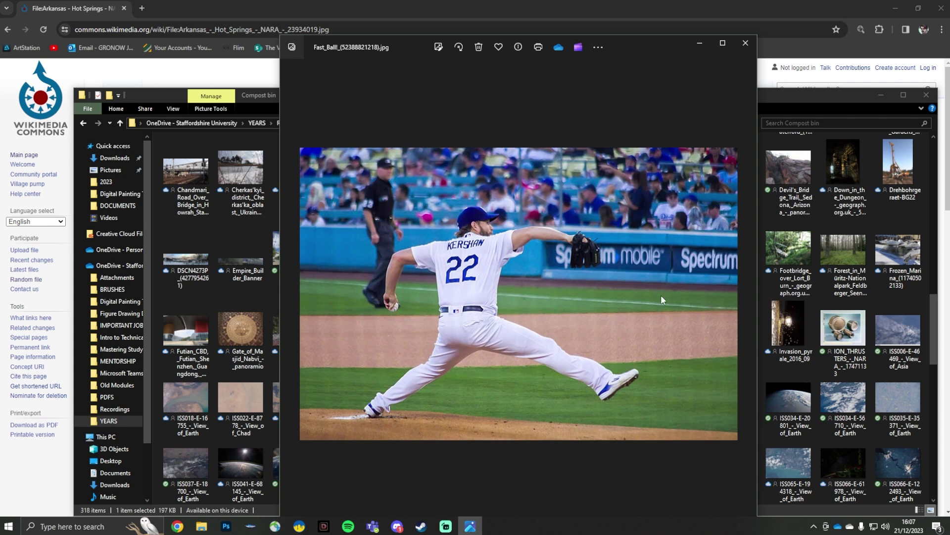
{"action": "left_click", "coordinate": [747, 294]}
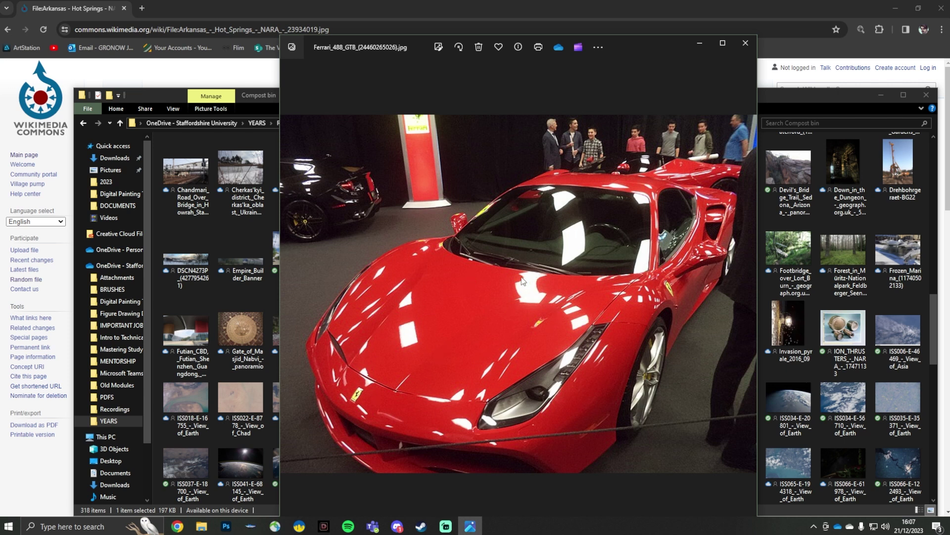
{"action": "left_click", "coordinate": [746, 295]}
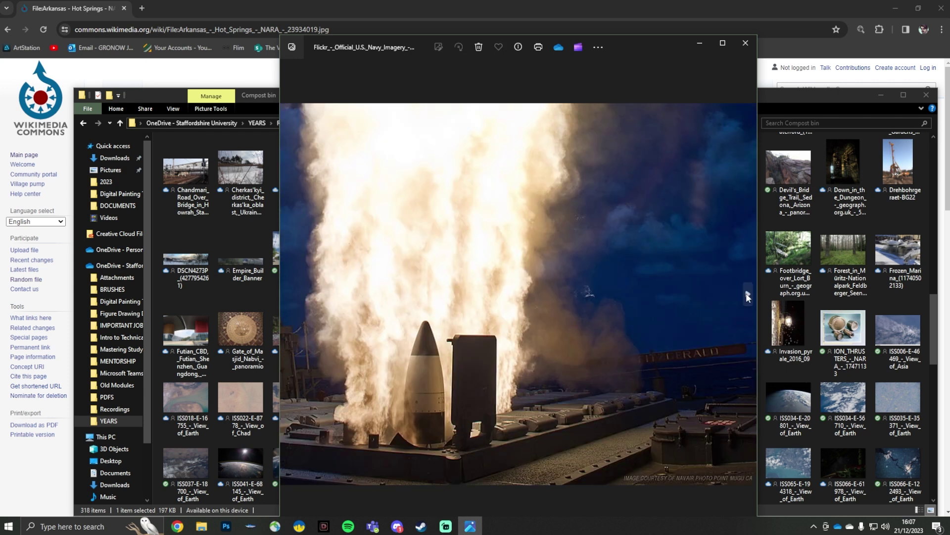
- Close the photo viewer, move the Explorer window up-left, and browse the Compost bin thumbnails
{"action": "left_click", "coordinate": [745, 44]}
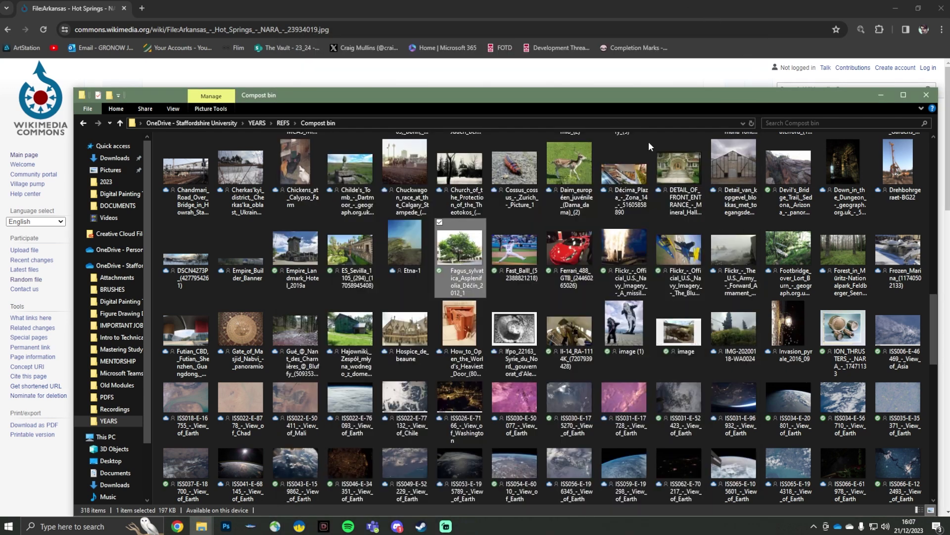
{"action": "left_click_drag", "start_coordinate": [635, 99], "coordinate": [607, 69]}
{"action": "scroll", "coordinate": [570, 335], "scroll_direction": "down", "scroll_amount": 10}
{"action": "scroll", "coordinate": [529, 270], "scroll_direction": "down", "scroll_amount": 3}
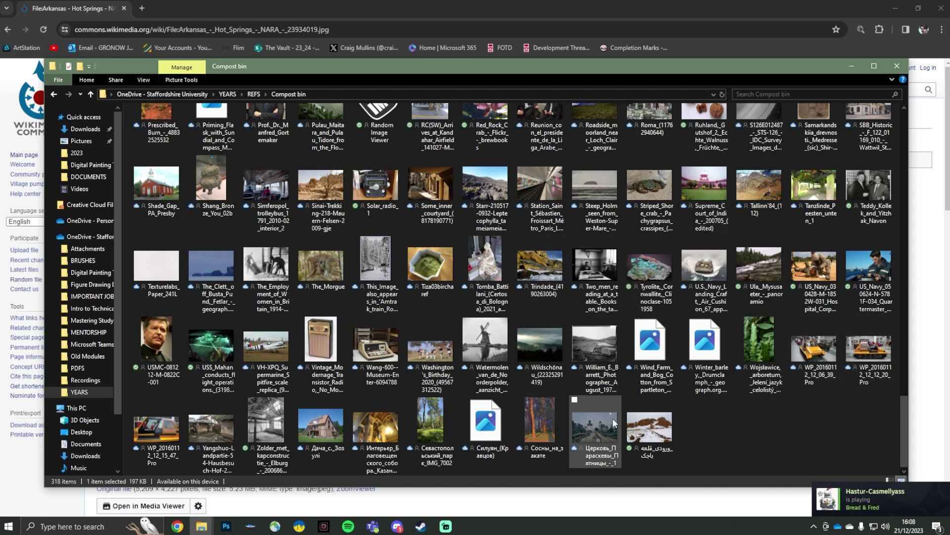
{"action": "scroll", "coordinate": [564, 248], "scroll_direction": "up", "scroll_amount": 5}
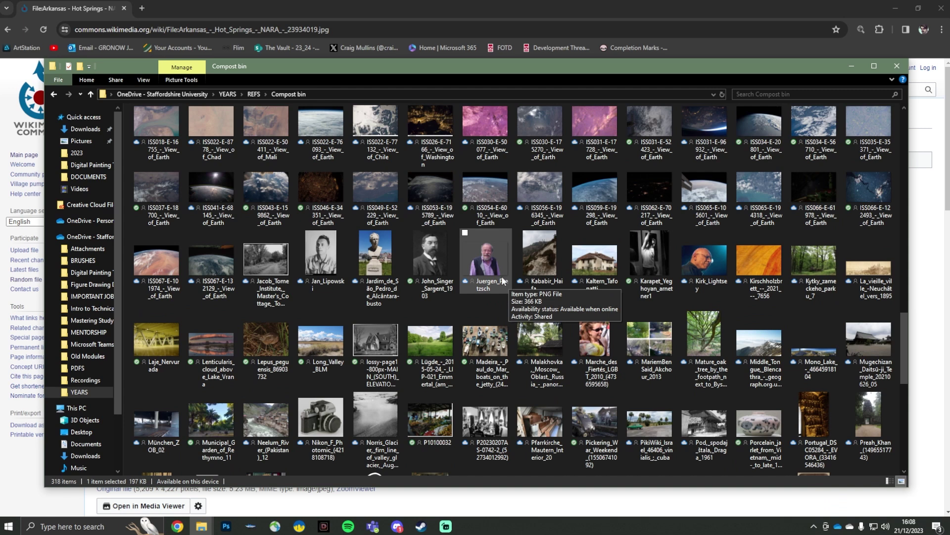
{"action": "scroll", "coordinate": [505, 280], "scroll_direction": "up", "scroll_amount": 10}
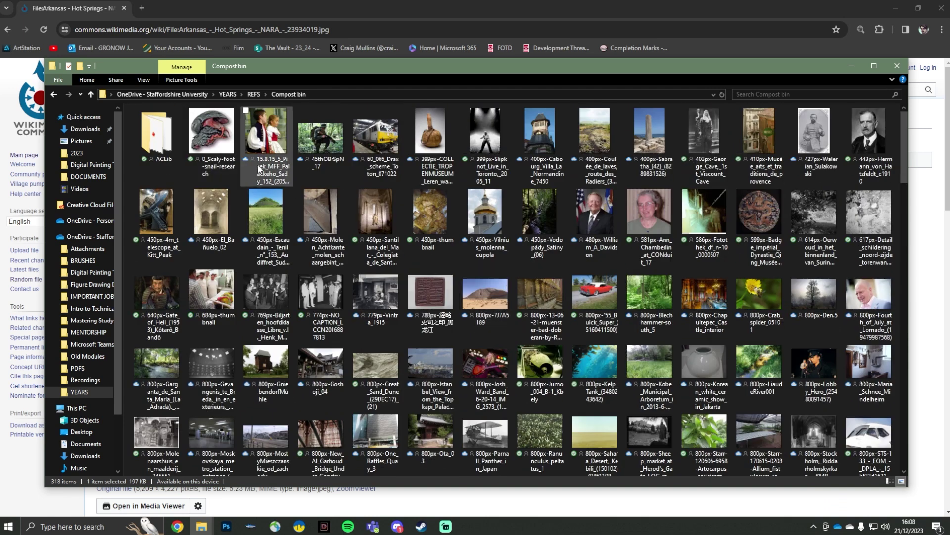
{"action": "scroll", "coordinate": [485, 297], "scroll_direction": "down", "scroll_amount": 10}
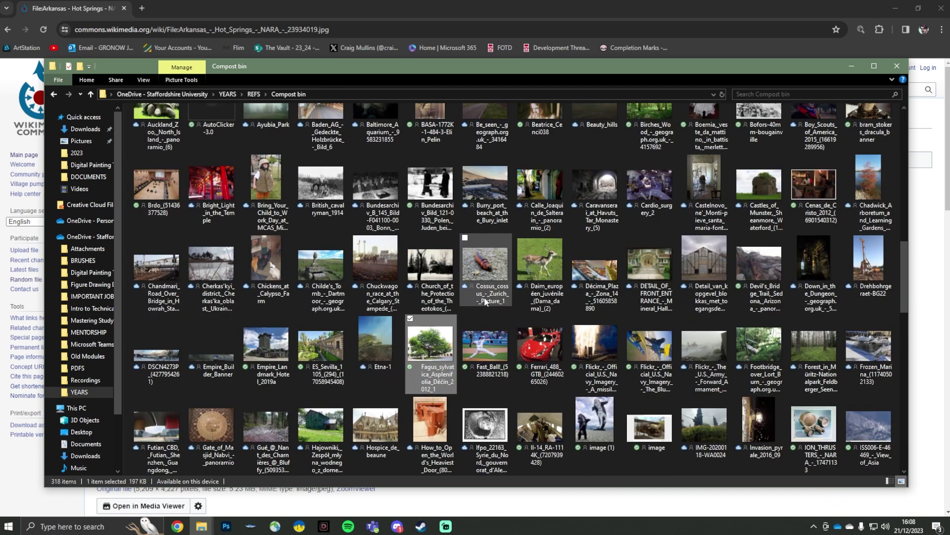
{"action": "scroll", "coordinate": [485, 300], "scroll_direction": "down", "scroll_amount": 3}
{"action": "scroll", "coordinate": [484, 296], "scroll_direction": "down", "scroll_amount": 5}
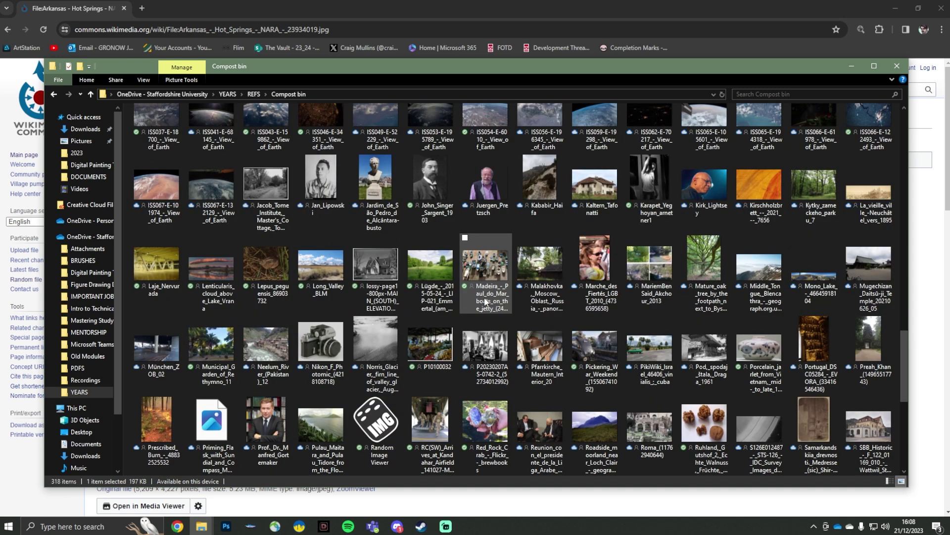
{"action": "scroll", "coordinate": [486, 300], "scroll_direction": "down", "scroll_amount": 6}
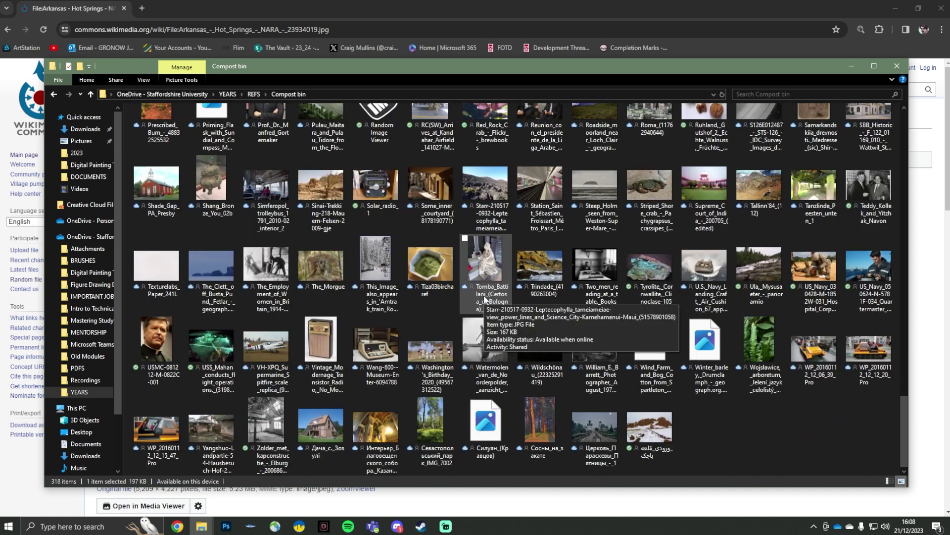
{"action": "scroll", "coordinate": [546, 382], "scroll_direction": "up", "scroll_amount": 8}
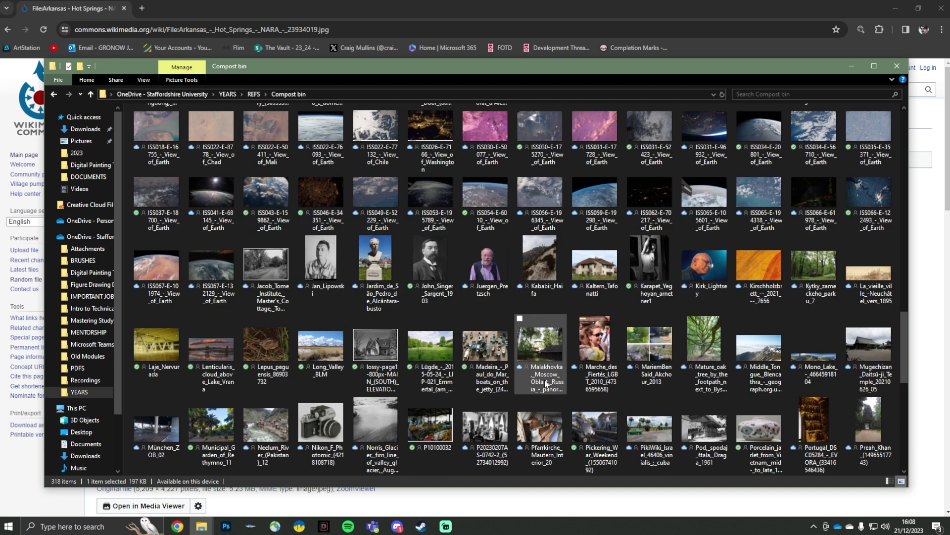
{"action": "scroll", "coordinate": [546, 382], "scroll_direction": "up", "scroll_amount": 8}
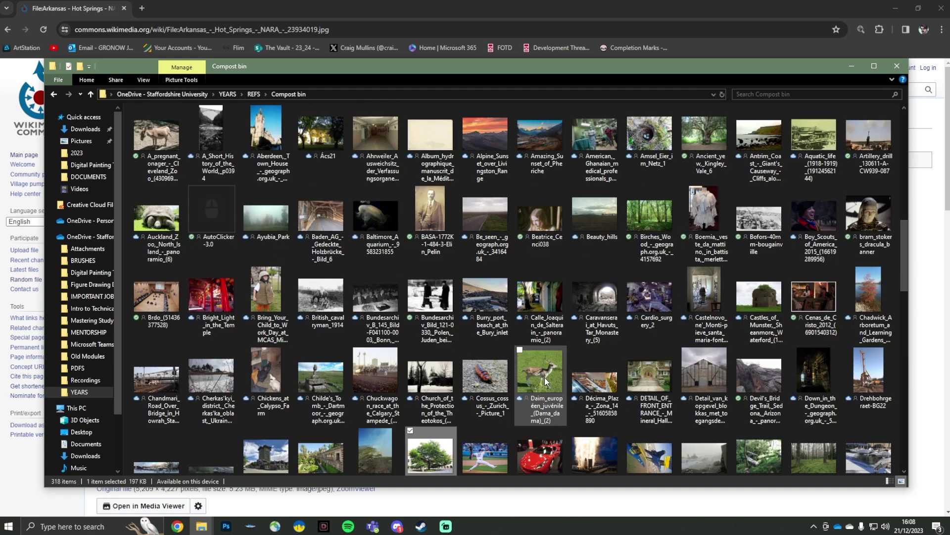
- Launch AutoClicker-3.0, minimise File Explorer, and move the clicker window off the image
{"action": "double_click", "coordinate": [209, 221]}
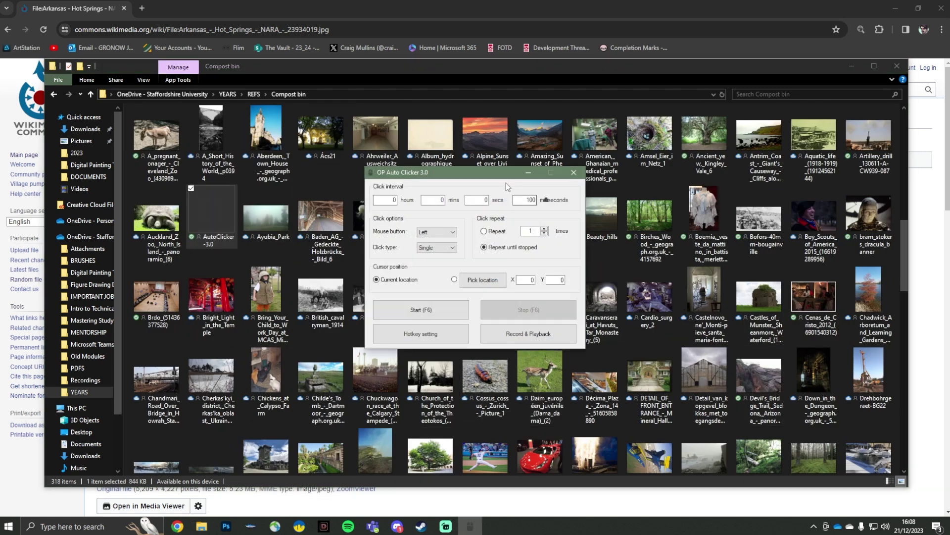
{"action": "left_click", "coordinate": [851, 66]}
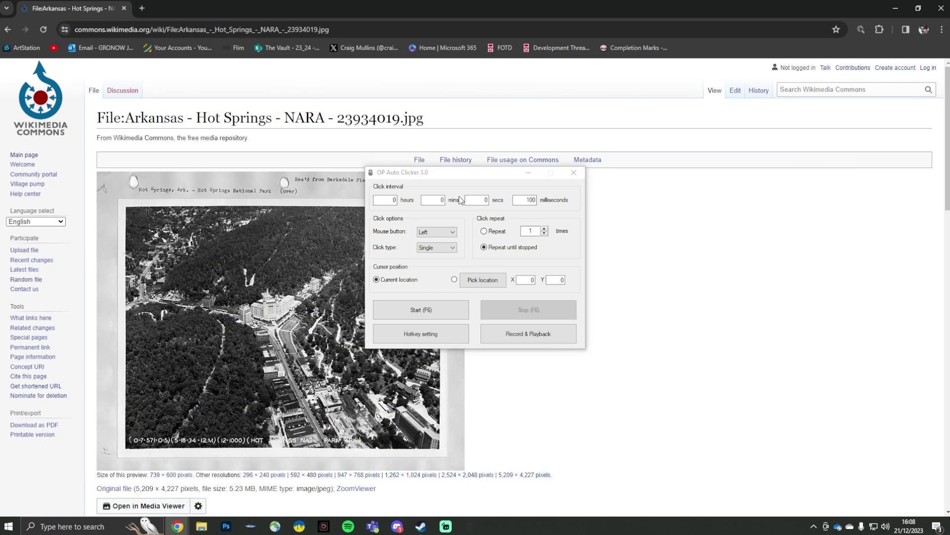
{"action": "left_click_drag", "start_coordinate": [460, 178], "coordinate": [584, 216]}
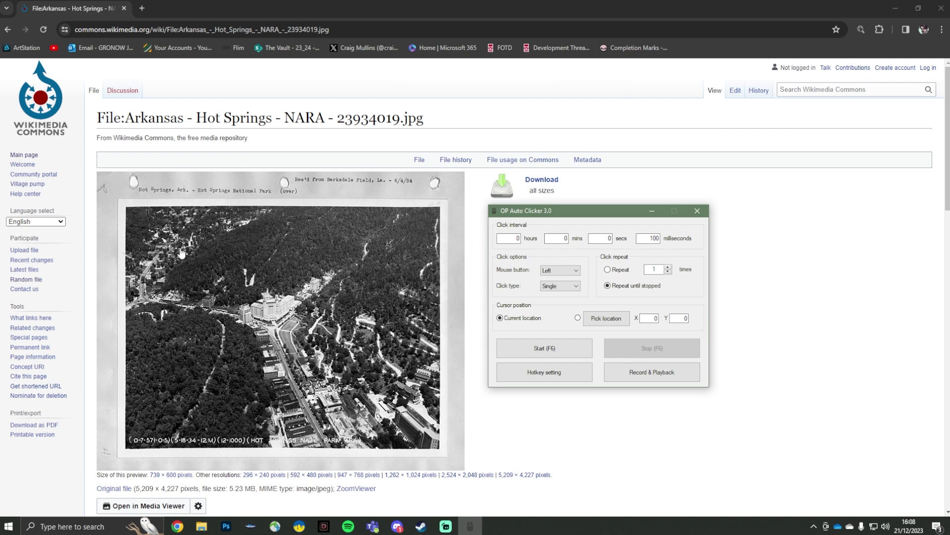
- Set the auto clicker to the Middle button, 10 ms interval, repeating 20 times
{"action": "left_click", "coordinate": [561, 270]}
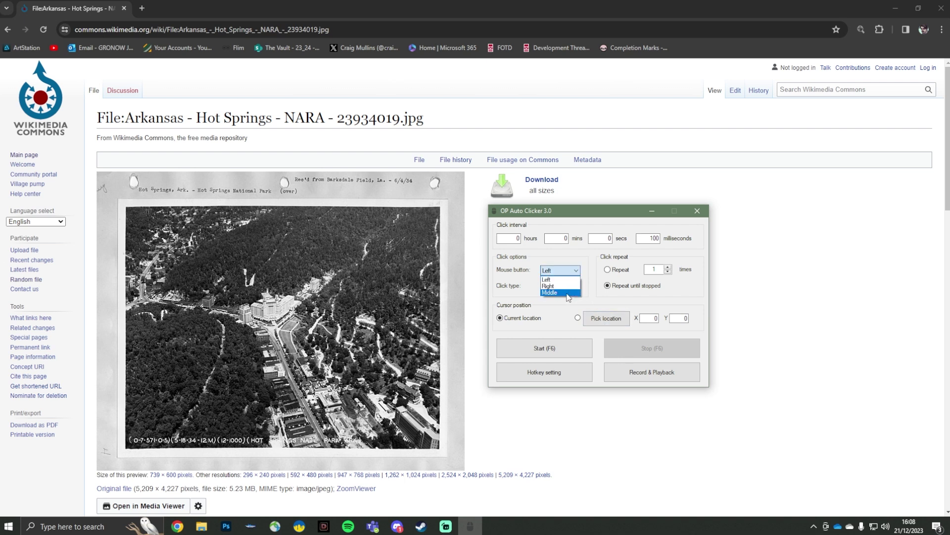
{"action": "left_click", "coordinate": [559, 292]}
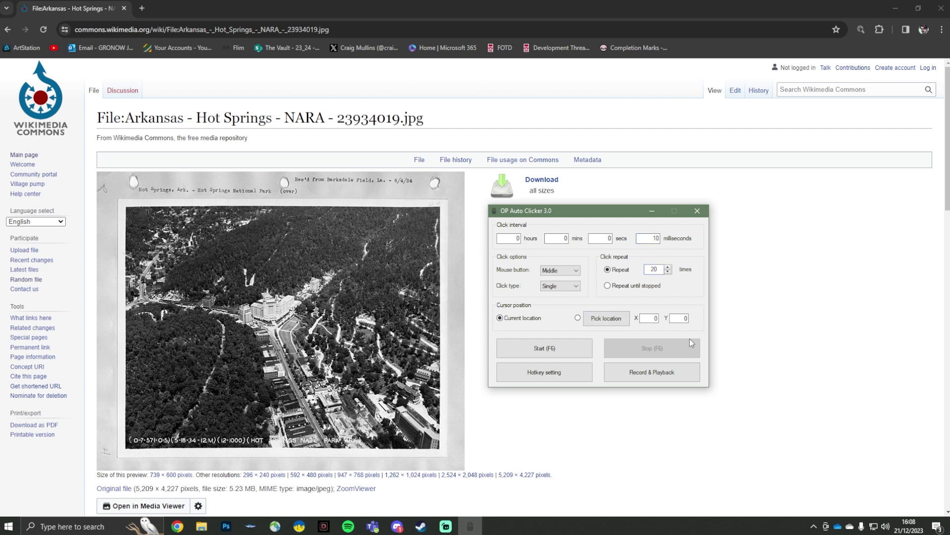
{"action": "left_click", "coordinate": [726, 329]}
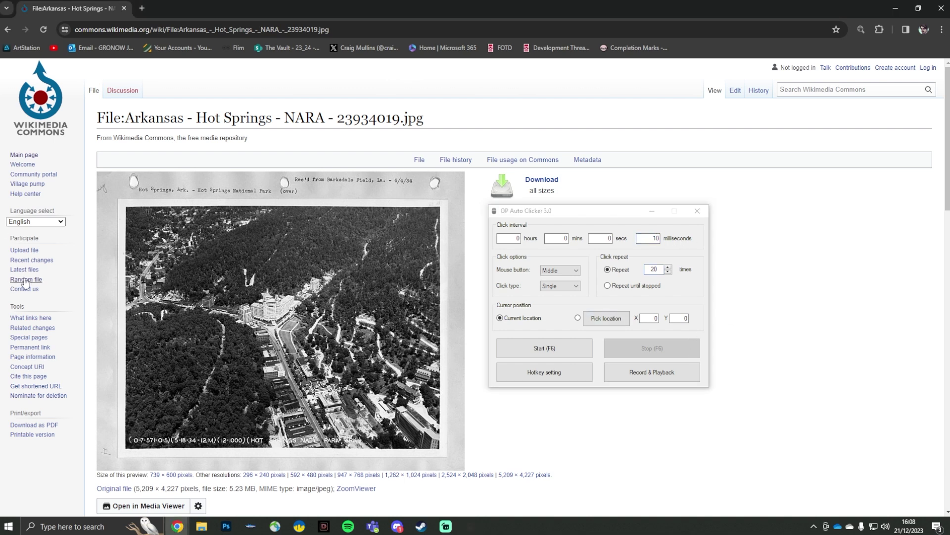
- Start the auto clicker with F6 to spawn random-file tabs, then close Earth-at-night, Pet Shop Boys, Cyclobutadiene and Botanika
{"action": "key", "text": "F6"}
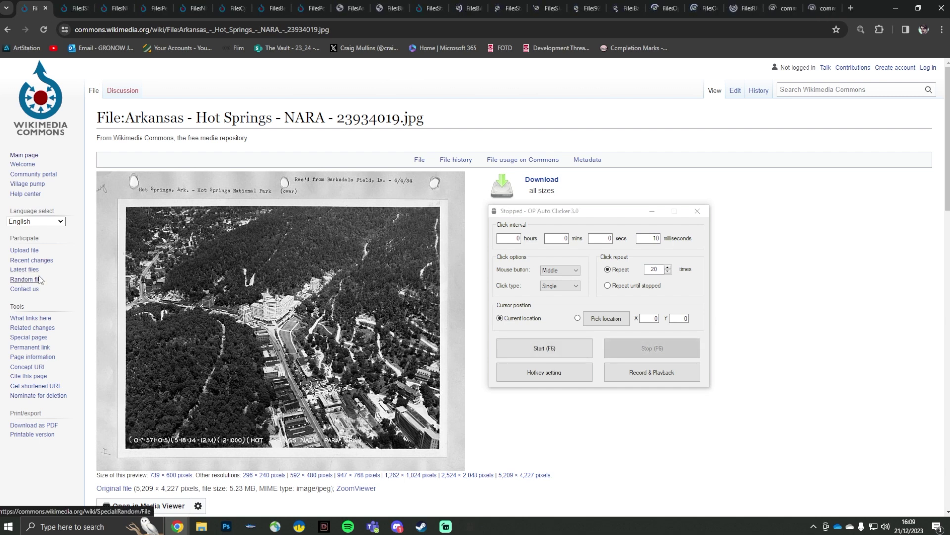
{"action": "left_click", "coordinate": [78, 8]}
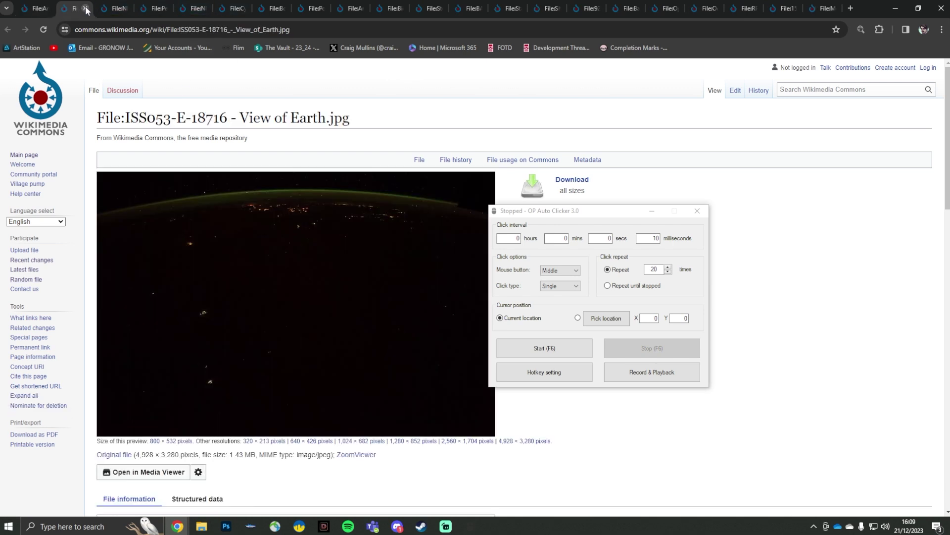
{"action": "left_click", "coordinate": [86, 9]}
{"action": "left_click", "coordinate": [86, 8]}
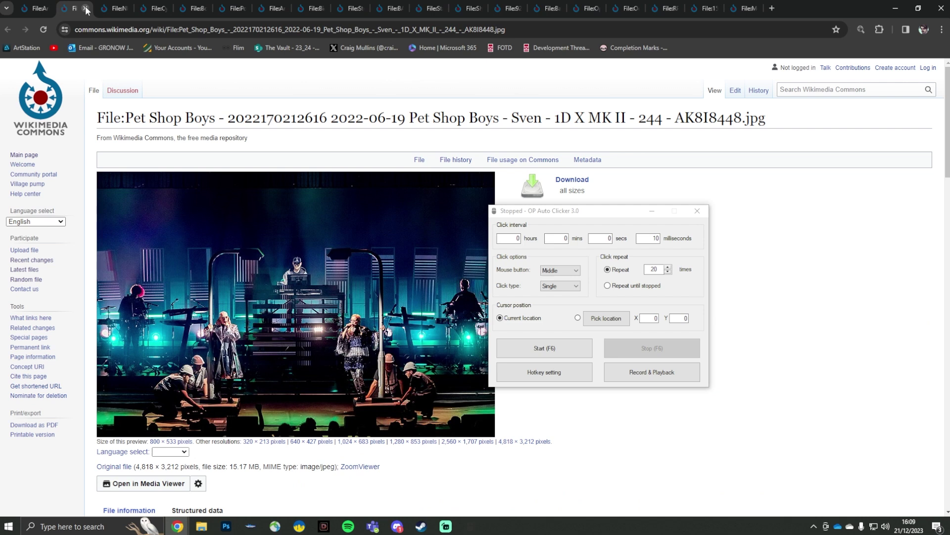
{"action": "left_click", "coordinate": [85, 9]}
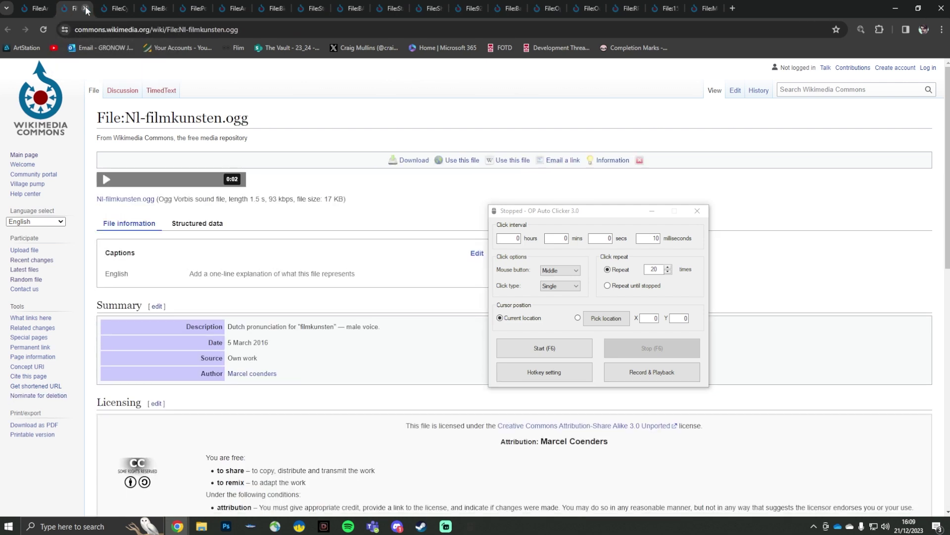
{"action": "left_click", "coordinate": [86, 9]}
{"action": "left_click", "coordinate": [86, 9]}
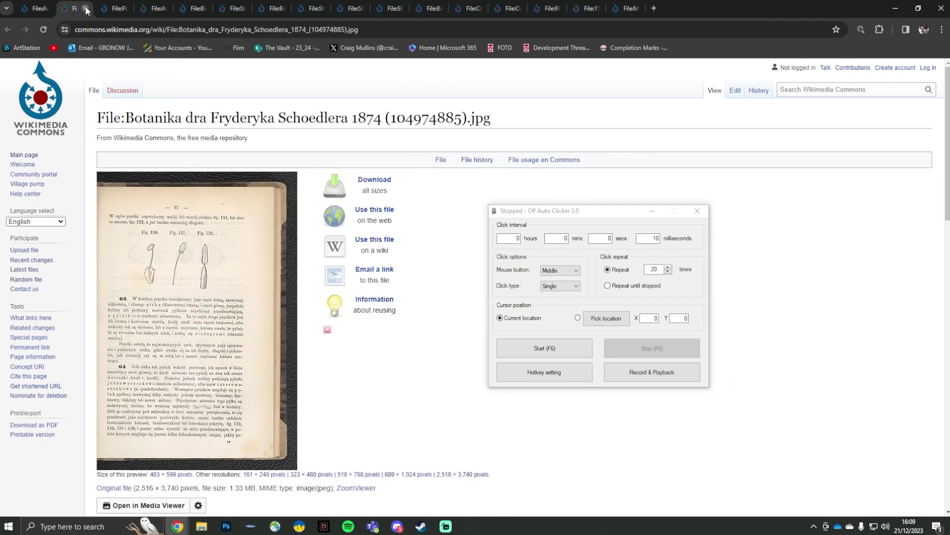
{"action": "left_click", "coordinate": [86, 9]}
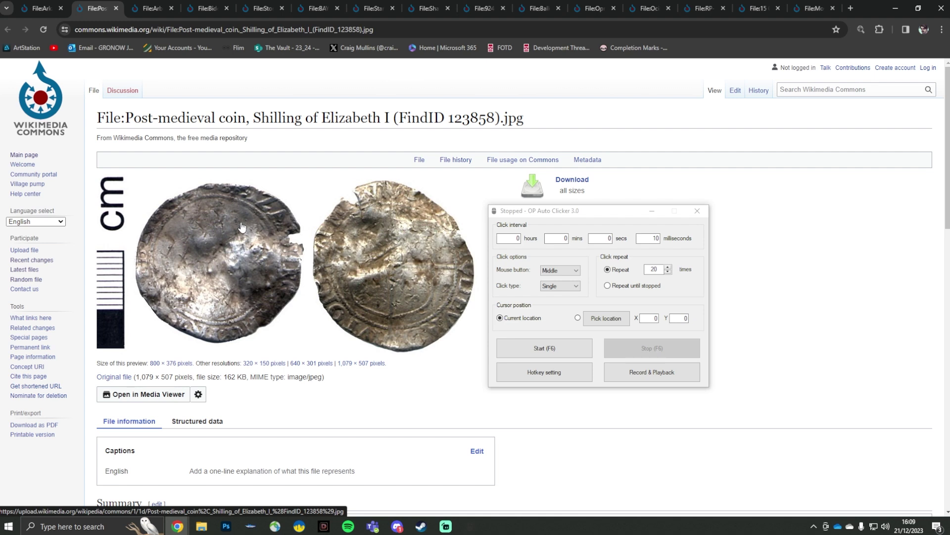
- Close the coin, Arboretum, Bidens radiata, storm damage, bay windows, Bacopa and Shakespeare tabs
{"action": "left_click", "coordinate": [116, 9]}
{"action": "left_click", "coordinate": [115, 9]}
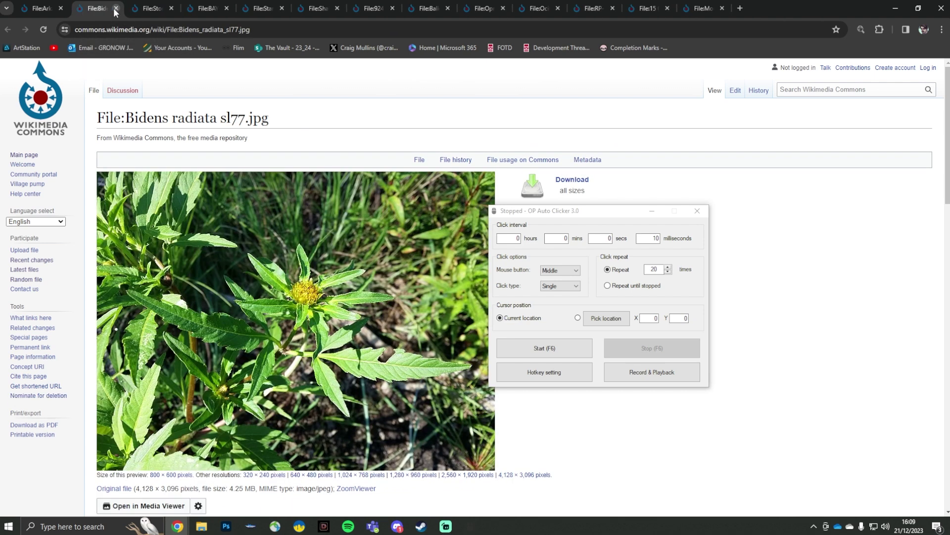
{"action": "left_click", "coordinate": [115, 9]}
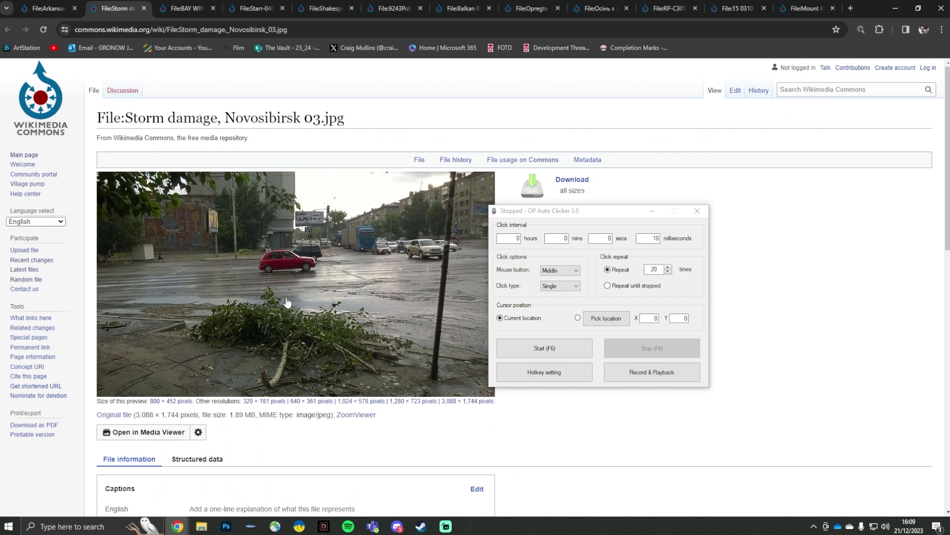
{"action": "left_click", "coordinate": [144, 8]}
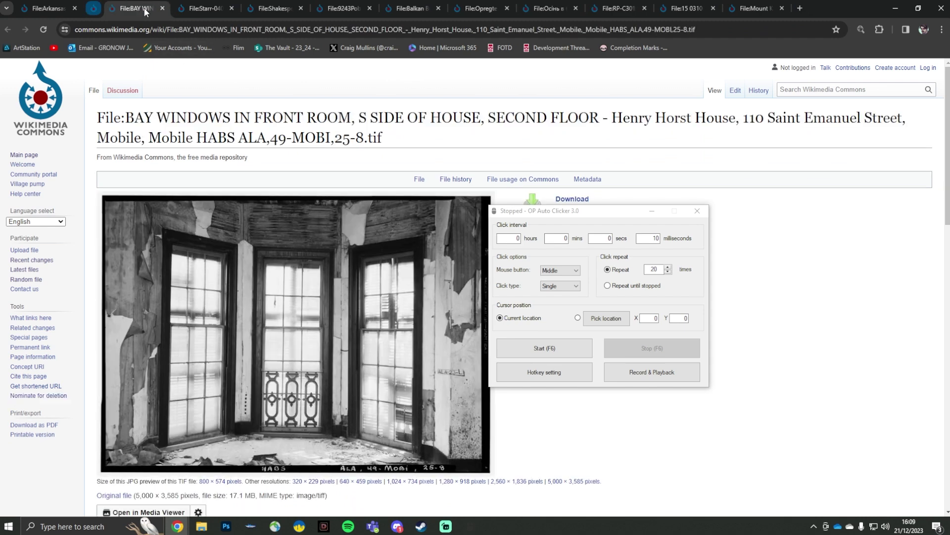
{"action": "left_click", "coordinate": [144, 8]}
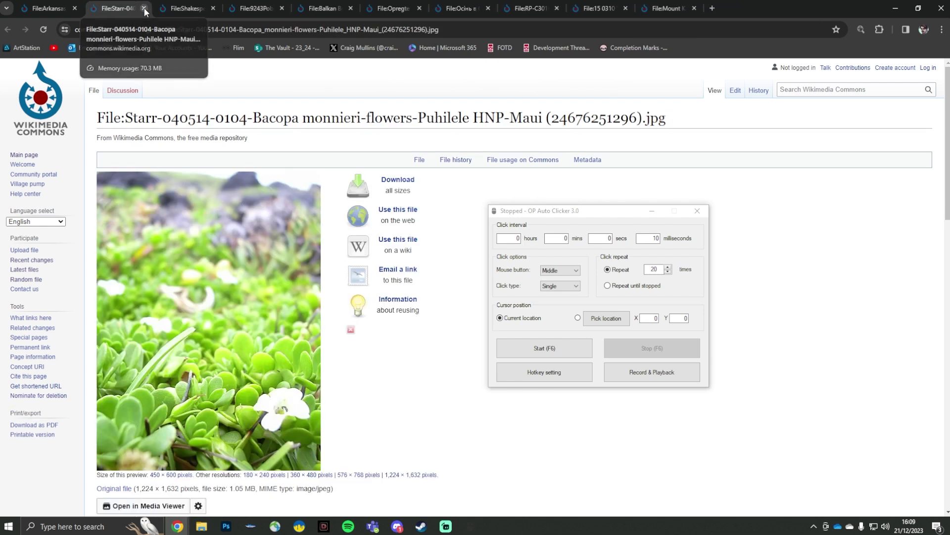
{"action": "left_click", "coordinate": [144, 8]}
{"action": "left_click", "coordinate": [144, 8]}
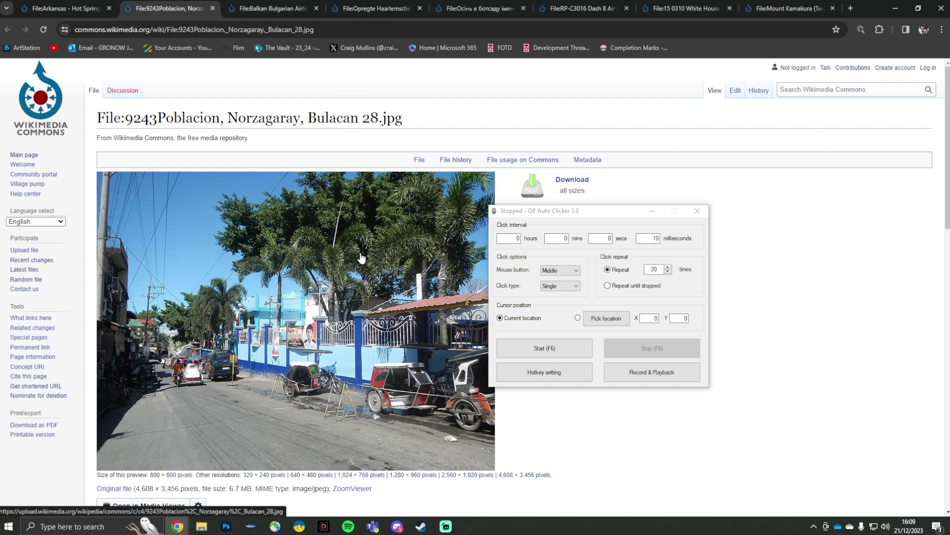
- Close the Poblacion street, Balkan Airlines, Haarlemsche Courant, botanical garden, Dash 8 and White House tabs
{"action": "left_click", "coordinate": [214, 8]}
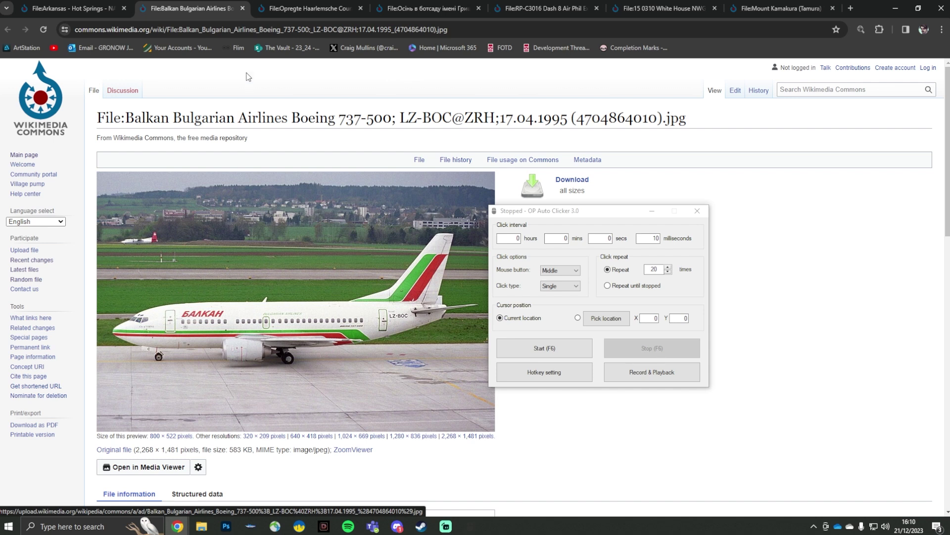
{"action": "left_click", "coordinate": [242, 8]}
{"action": "left_click", "coordinate": [243, 9]}
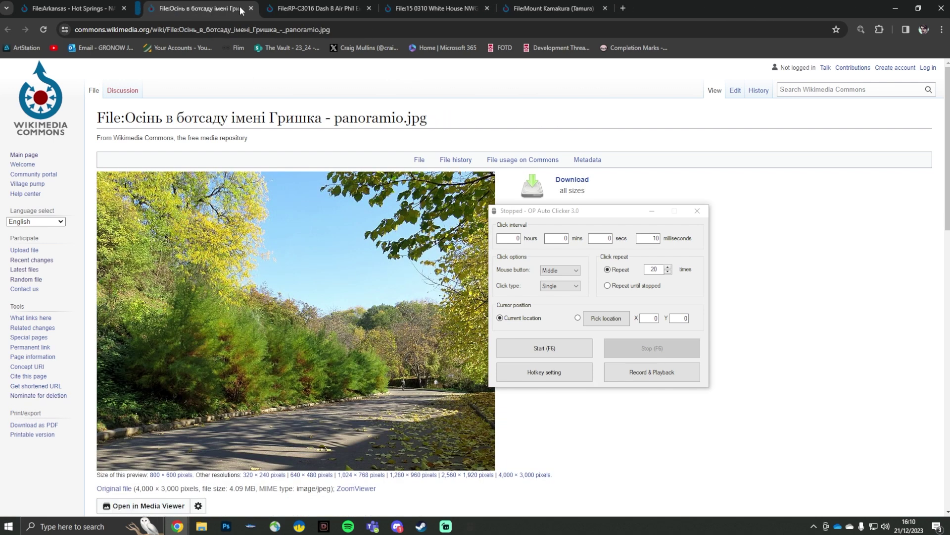
{"action": "left_click", "coordinate": [243, 9]}
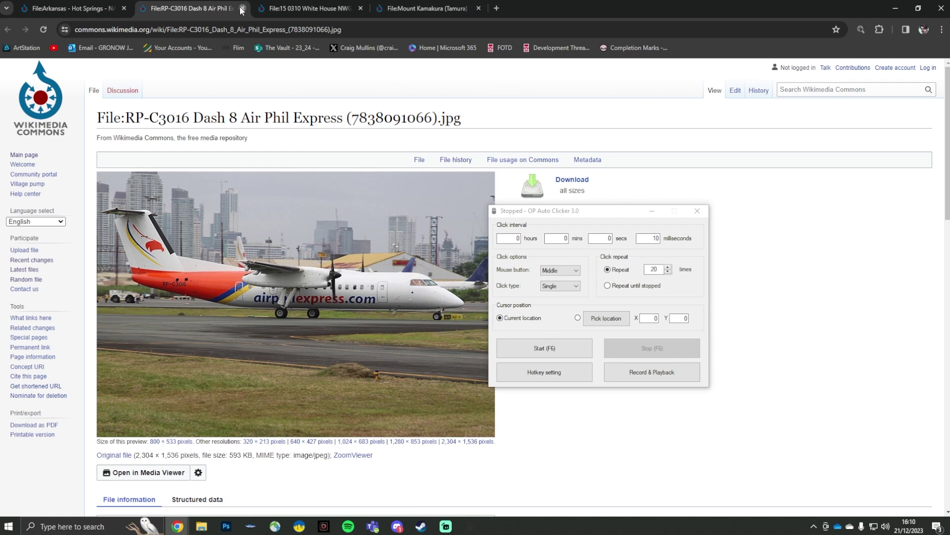
{"action": "left_click", "coordinate": [243, 9]}
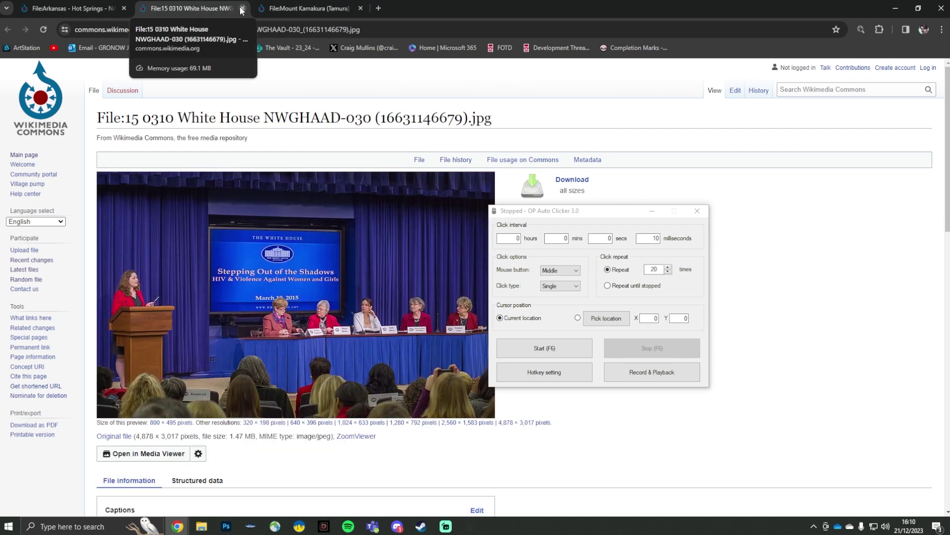
{"action": "left_click", "coordinate": [242, 9]}
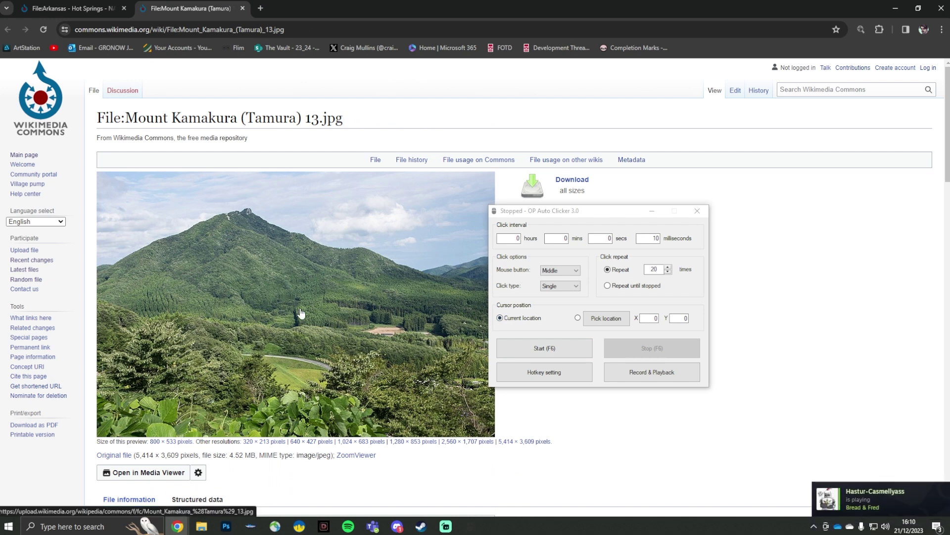
- Save the Mount Kamakura photo as 800px-Mount_Kamakura_(Tamura)_13 in REFS > Compost bin, then close OP Auto Clicker
{"action": "right_click", "coordinate": [315, 290]}
{"action": "left_click", "coordinate": [352, 170]}
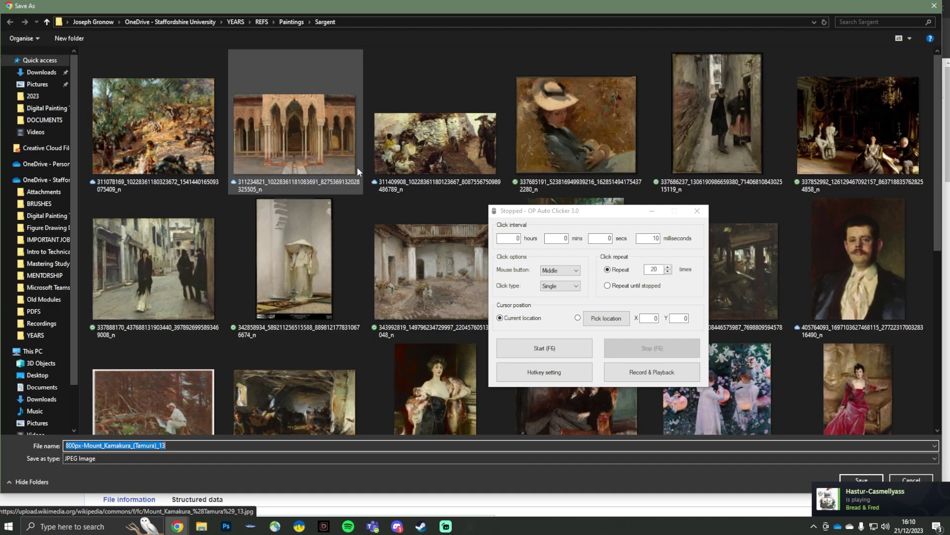
{"action": "left_click", "coordinate": [262, 22]}
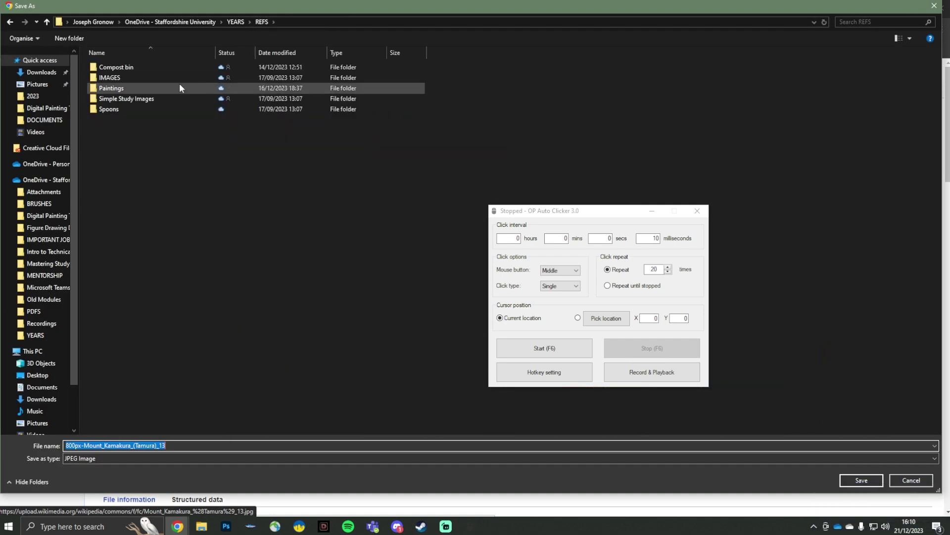
{"action": "double_click", "coordinate": [151, 68]}
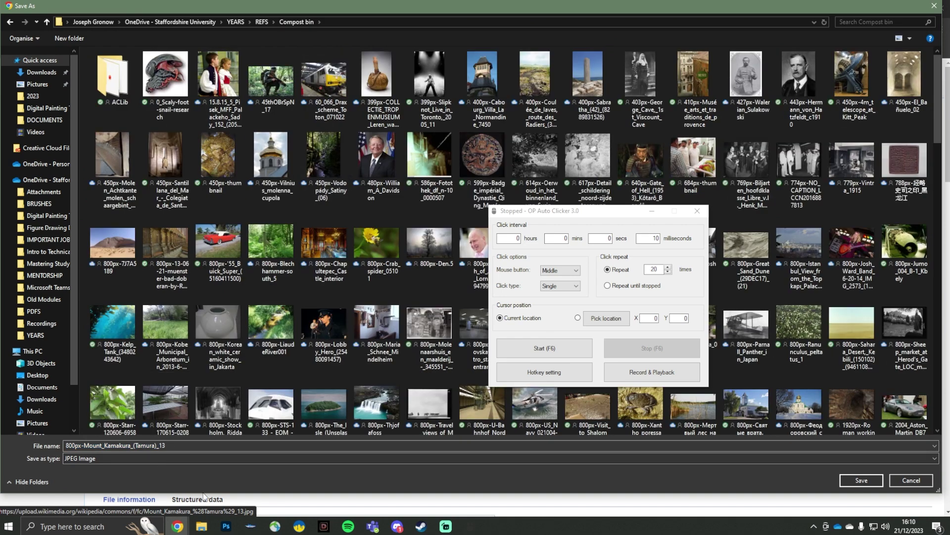
{"action": "left_click", "coordinate": [880, 481]}
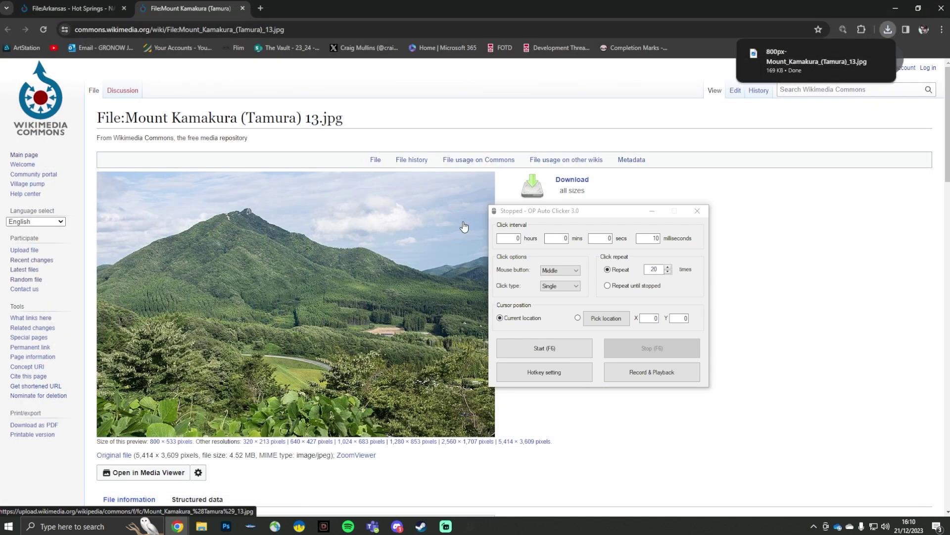
{"action": "left_click", "coordinate": [697, 210]}
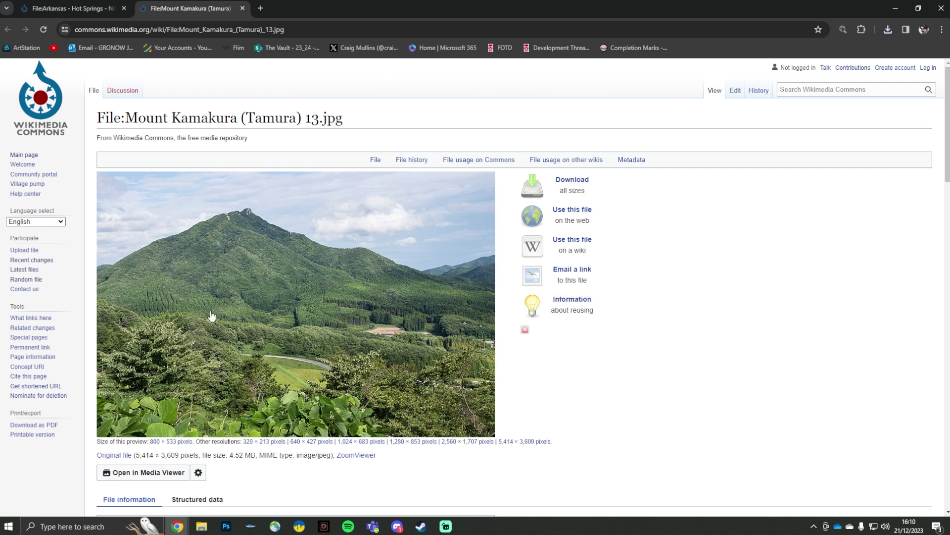
- Open the child-in-helmet photo from the Compost bin folder, zoom it in and out, then close it
{"action": "mouse_move", "coordinate": [205, 529]}
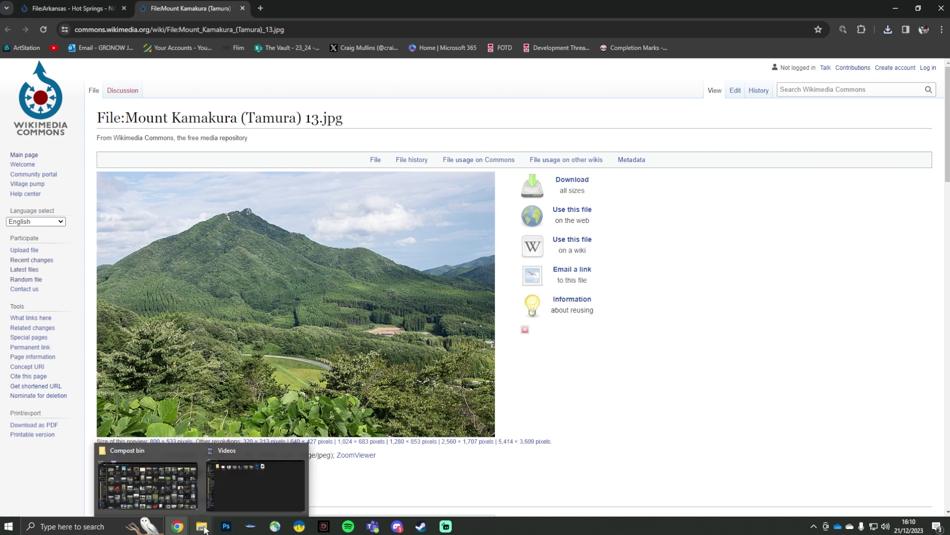
{"action": "left_click", "coordinate": [185, 482]}
{"action": "left_click", "coordinate": [321, 293]}
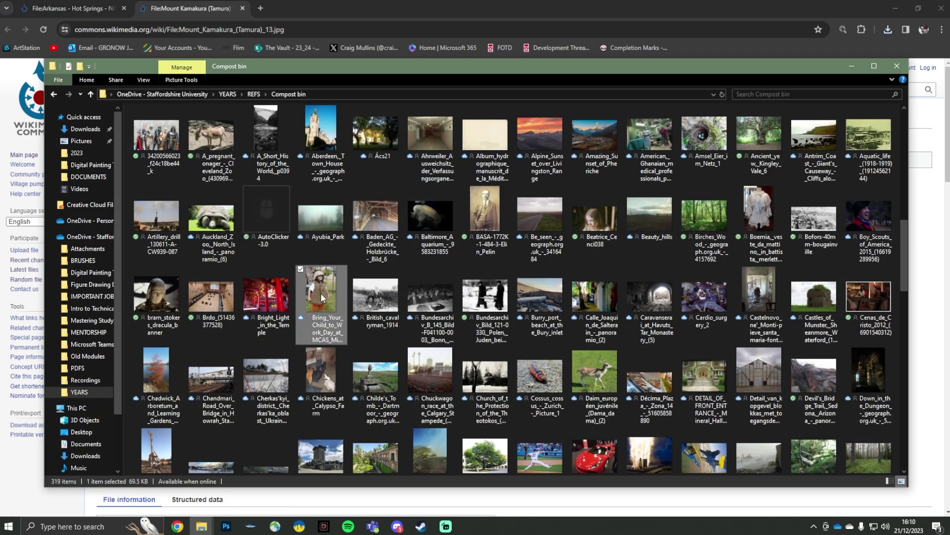
{"action": "double_click", "coordinate": [320, 293]}
{"action": "scroll", "coordinate": [572, 158], "scroll_direction": "up", "scroll_amount": 5}
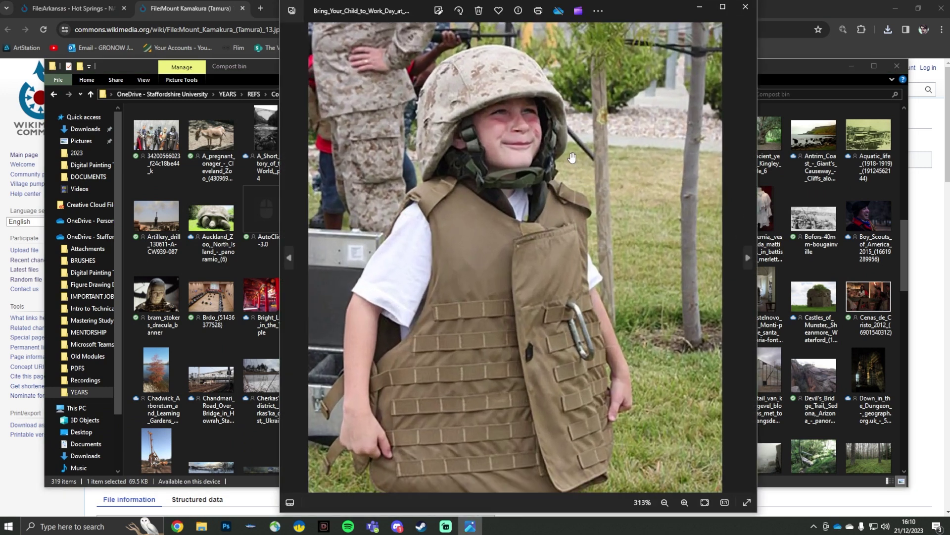
{"action": "scroll", "coordinate": [571, 158], "scroll_direction": "down", "scroll_amount": 4}
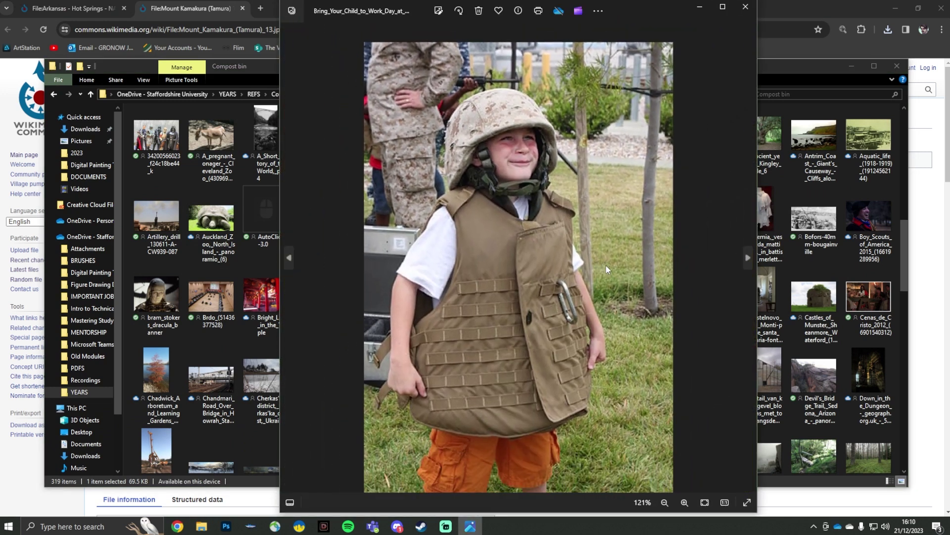
{"action": "scroll", "coordinate": [606, 262], "scroll_direction": "down", "scroll_amount": 1}
{"action": "scroll", "coordinate": [557, 180], "scroll_direction": "up", "scroll_amount": 3}
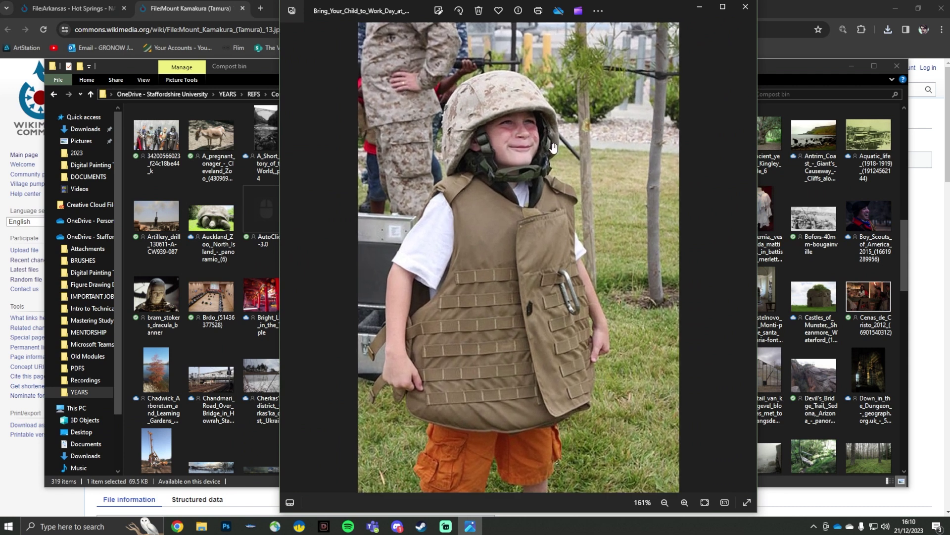
{"action": "left_click", "coordinate": [746, 7]}
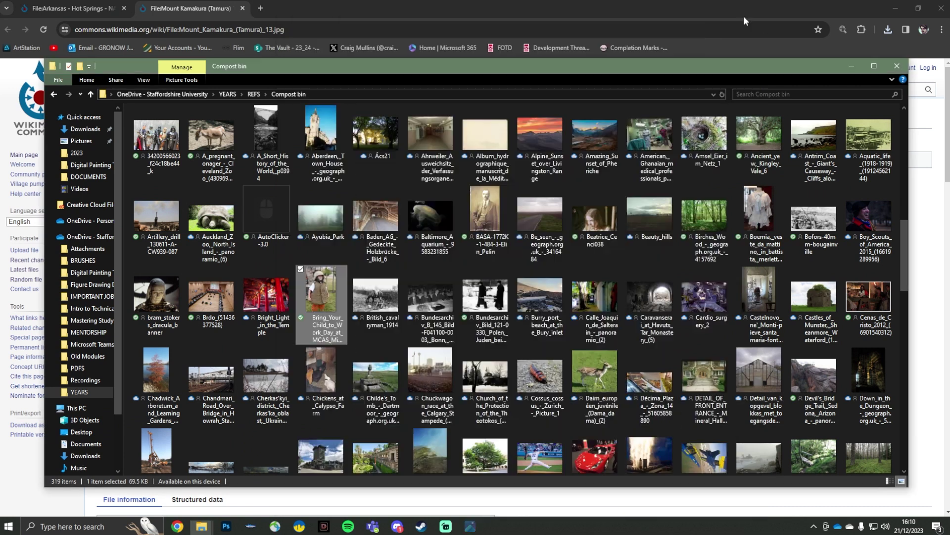
- Open the Boy Scouts of America photo and step back through earlier references like Bofors gun and Beatrice_Cenci038
{"action": "double_click", "coordinate": [869, 217]}
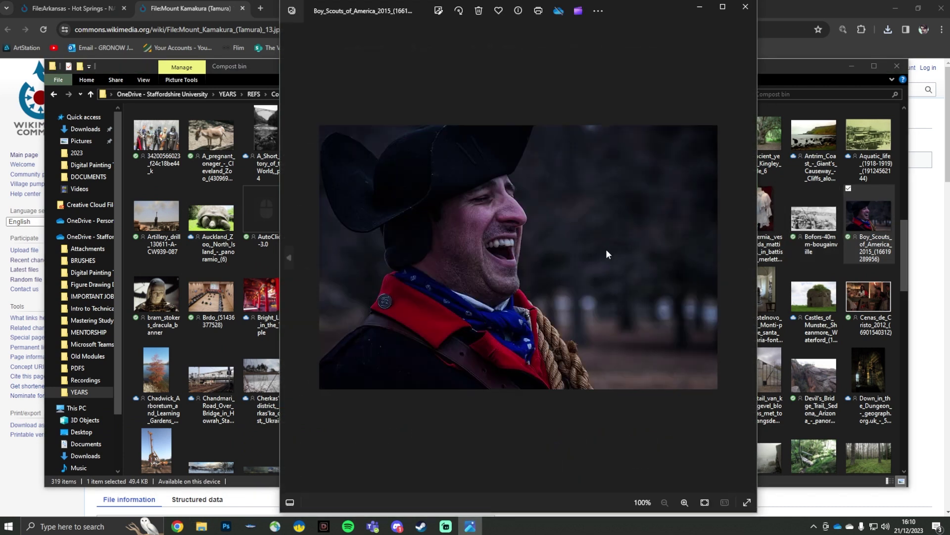
{"action": "key", "text": "Left"}
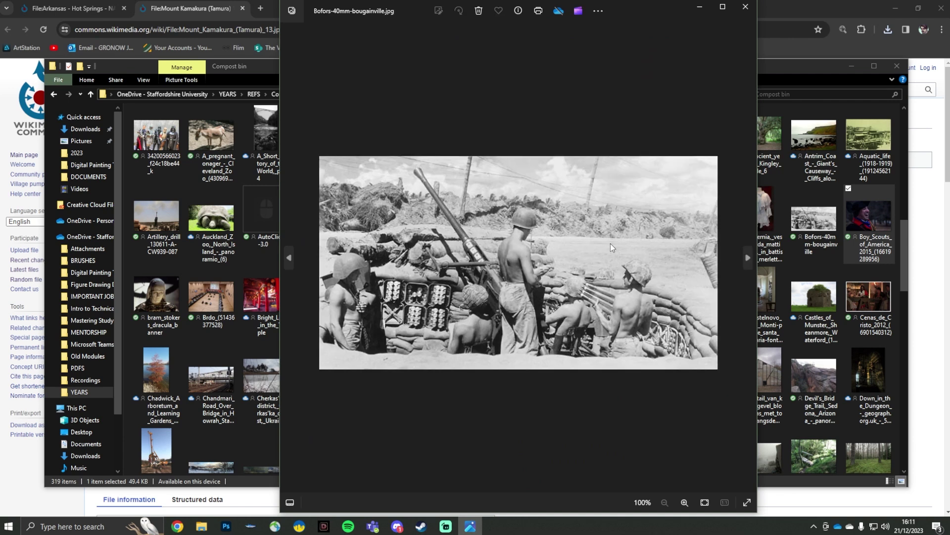
{"action": "key", "text": "Left"}
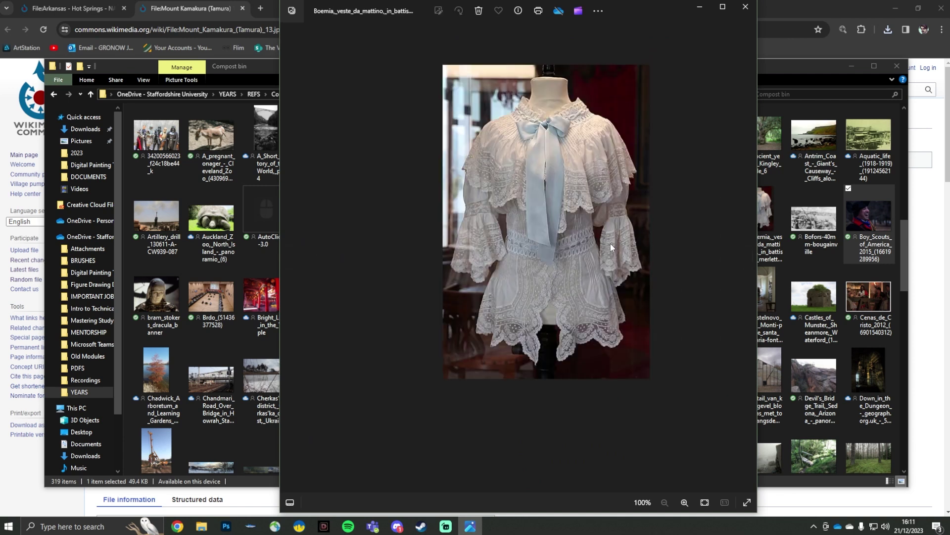
{"action": "key", "text": "Left"}
{"action": "key", "text": "Left"}
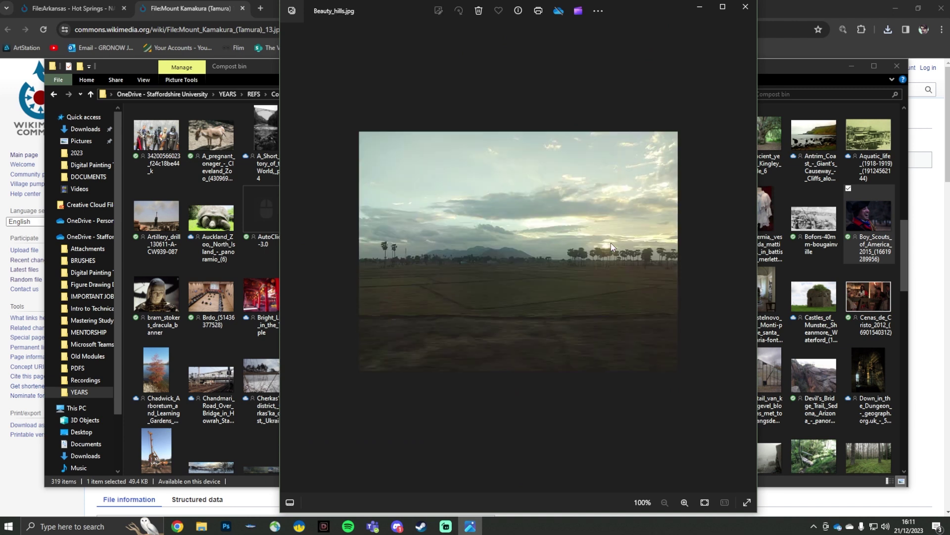
{"action": "scroll", "coordinate": [544, 248], "scroll_direction": "up", "scroll_amount": 4}
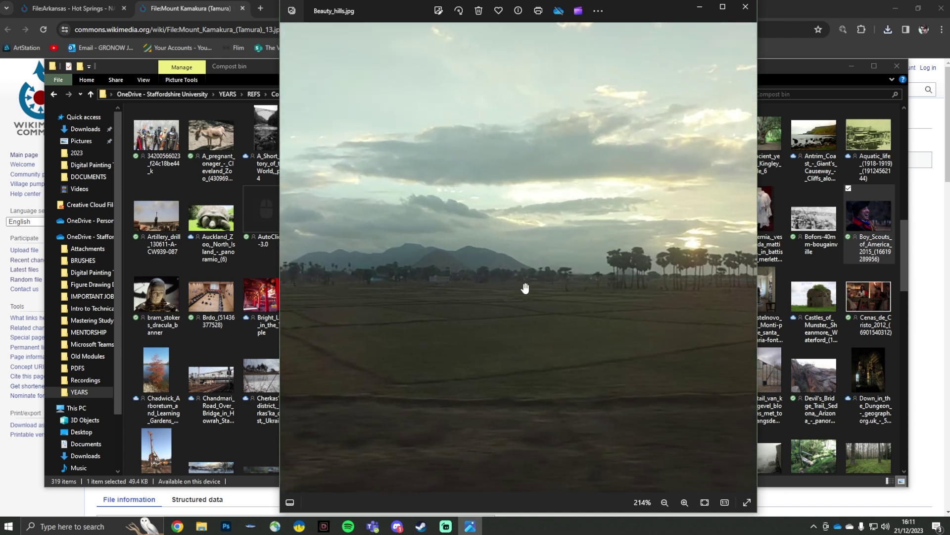
{"action": "scroll", "coordinate": [525, 288], "scroll_direction": "down", "scroll_amount": 5}
{"action": "key", "text": "Left"}
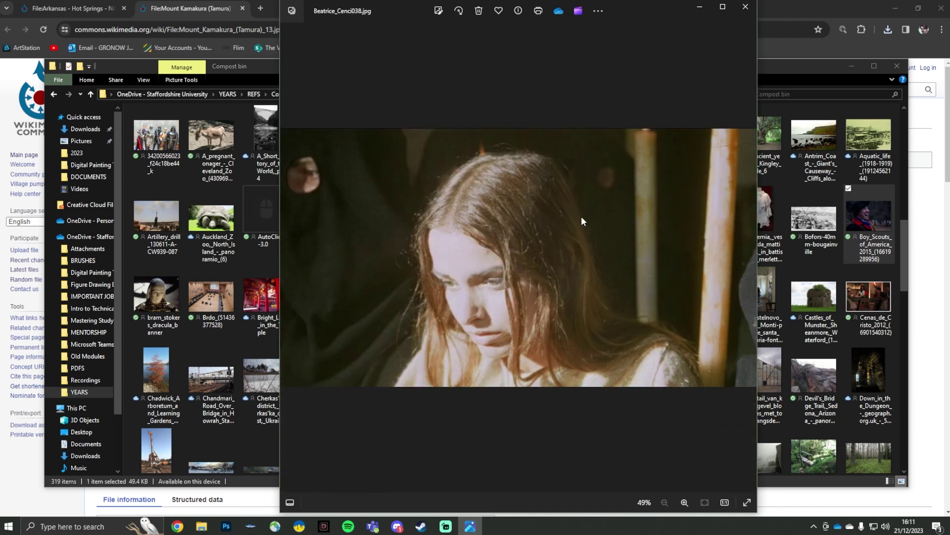
{"action": "key", "text": "Left"}
{"action": "key", "text": "Left"}
{"action": "key", "text": "Left"}
{"action": "key", "text": "Left"}
{"action": "key", "text": "Left"}
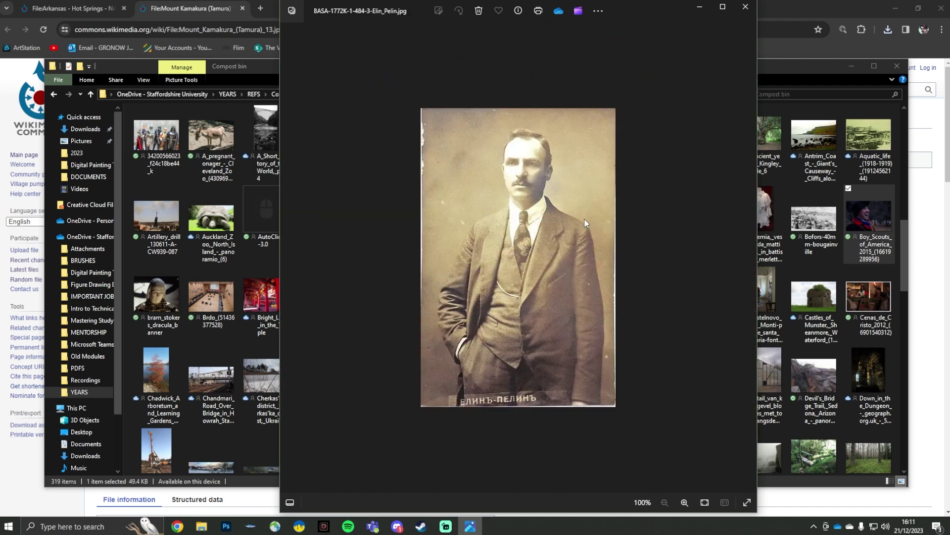
{"action": "key", "text": "Left"}
{"action": "key", "text": "Left"}
{"action": "key", "text": "Left"}
{"action": "key", "text": "Left"}
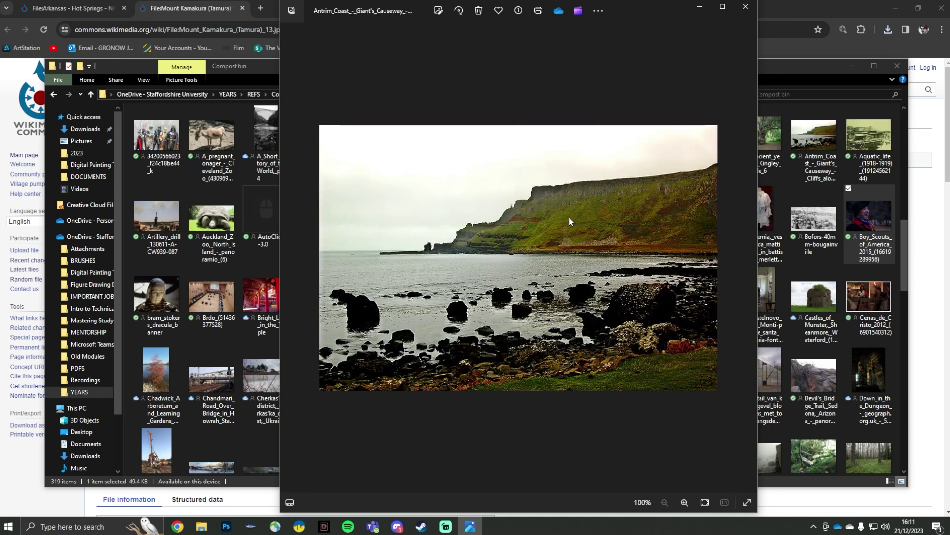
{"action": "key", "text": "Left"}
{"action": "key", "text": "Left"}
{"action": "key", "text": "Left"}
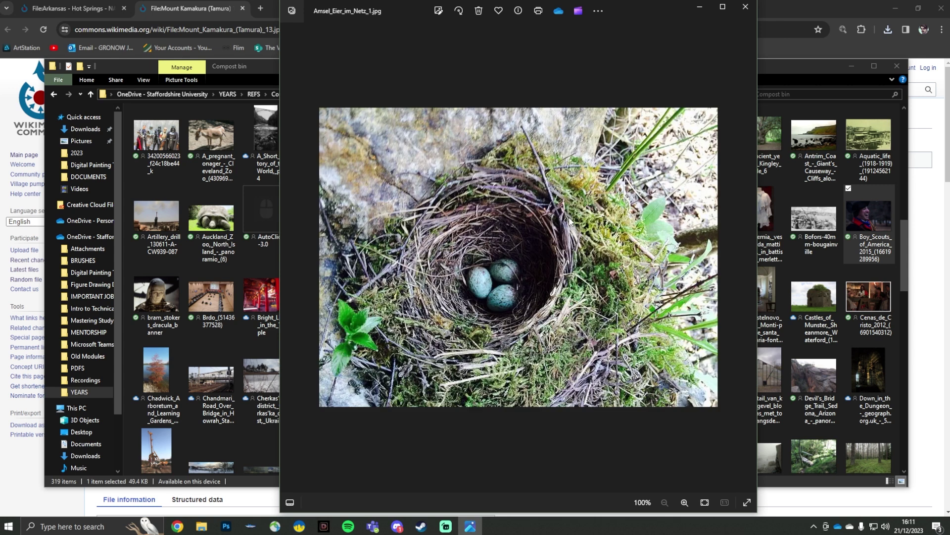
{"action": "key", "text": "Left"}
{"action": "key", "text": "Left"}
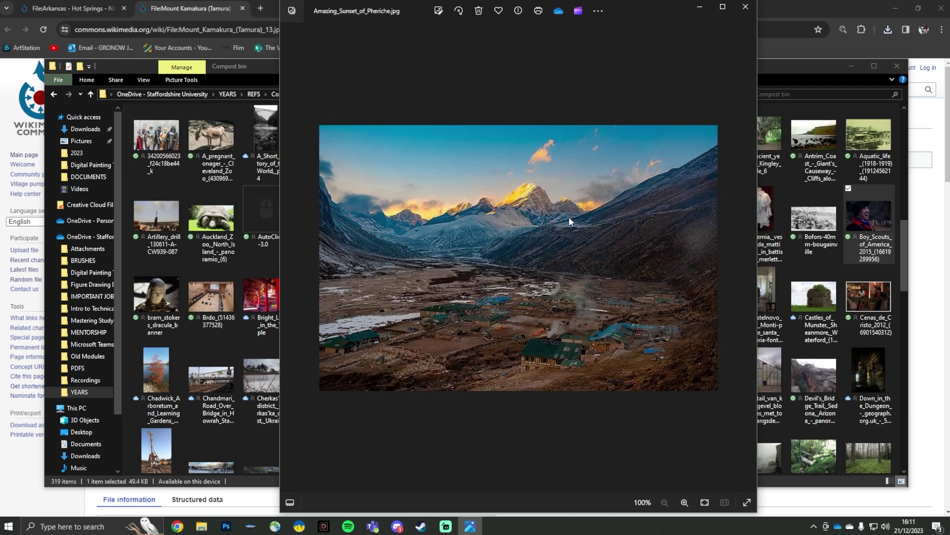
{"action": "key", "text": "Left"}
{"action": "key", "text": "Left"}
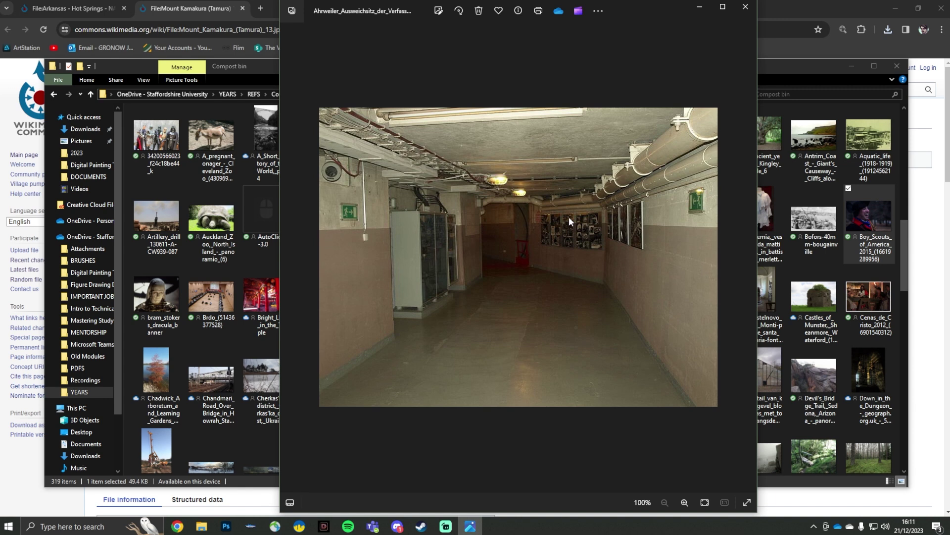
- Zoom into and pan across the old album page image, then step back to other references
{"action": "key", "text": "Right"}
{"action": "scroll", "coordinate": [543, 241], "scroll_direction": "up", "scroll_amount": 3}
{"action": "scroll", "coordinate": [545, 246], "scroll_direction": "down", "scroll_amount": 1}
{"action": "scroll", "coordinate": [549, 233], "scroll_direction": "up", "scroll_amount": 2}
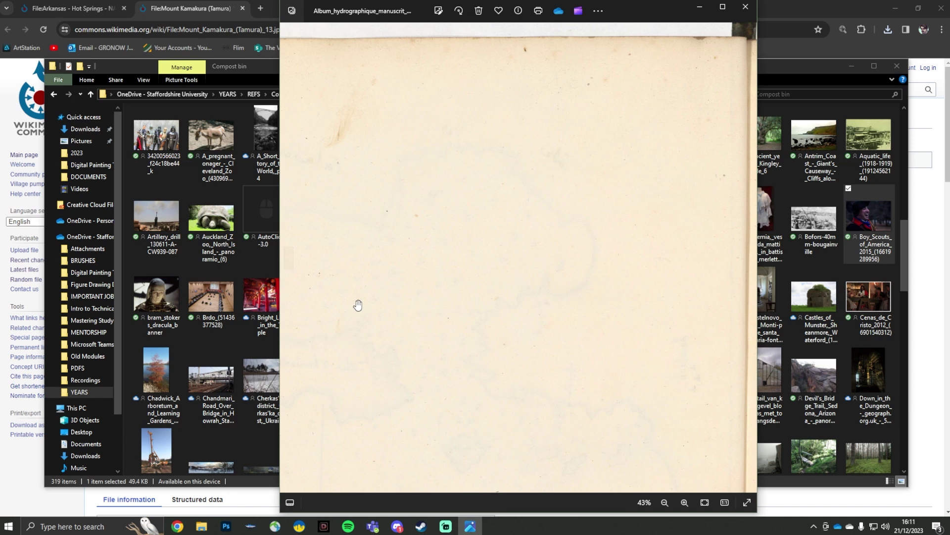
{"action": "left_click_drag", "start_coordinate": [428, 291], "coordinate": [593, 244]}
{"action": "scroll", "coordinate": [535, 346], "scroll_direction": "down", "scroll_amount": 3}
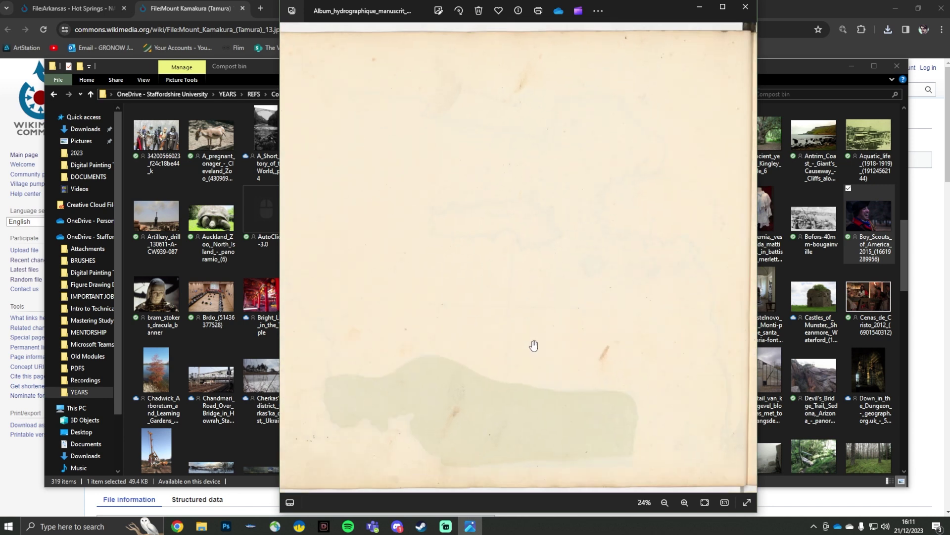
{"action": "key", "text": "Left"}
{"action": "key", "text": "Left"}
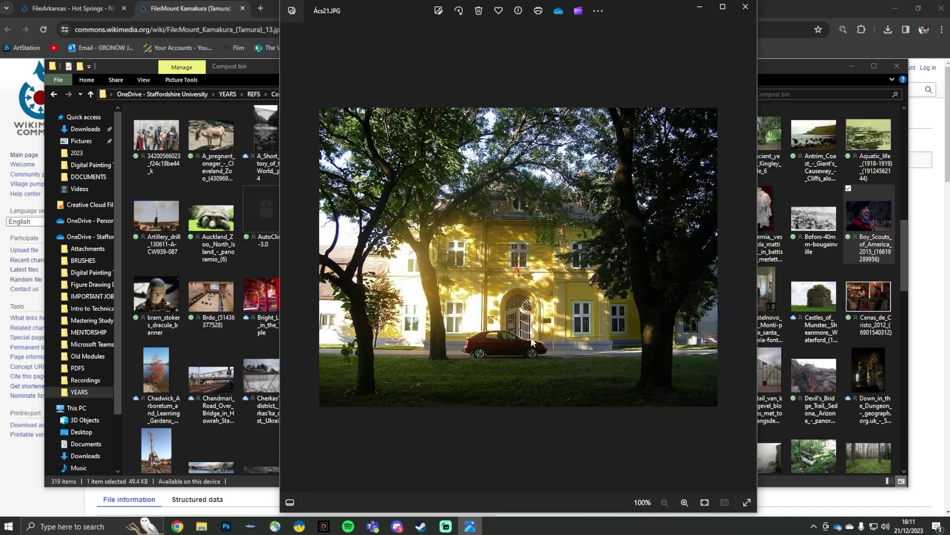
{"action": "key", "text": "Left"}
- Close the photo viewer, launch Random Image Viewer from the folder and load Compost bin as its image folder
{"action": "left_click", "coordinate": [746, 7]}
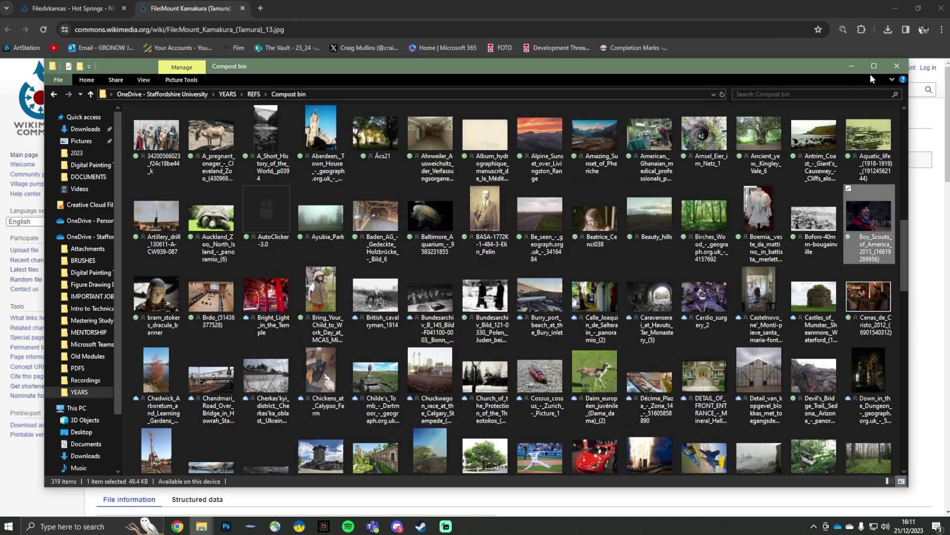
{"action": "scroll", "coordinate": [337, 358], "scroll_direction": "down", "scroll_amount": 2}
{"action": "scroll", "coordinate": [337, 359], "scroll_direction": "down", "scroll_amount": 3}
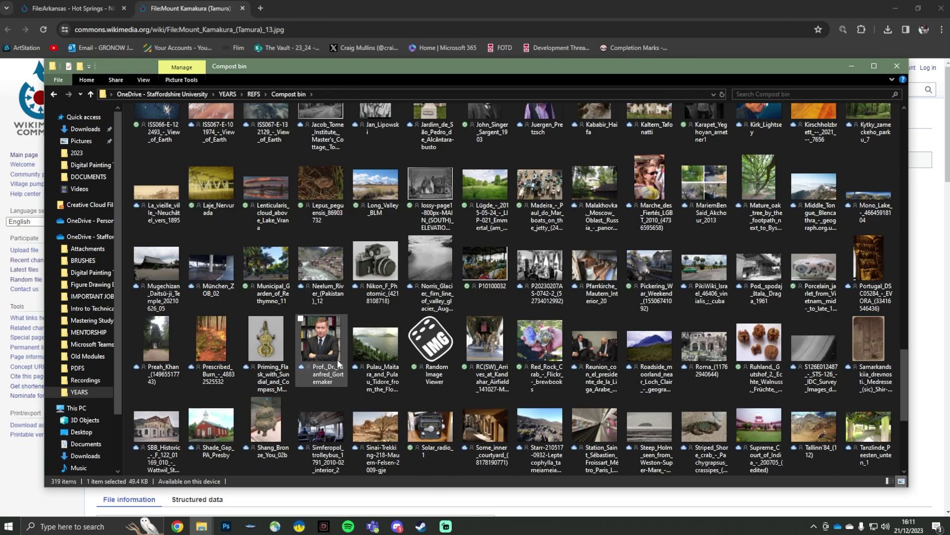
{"action": "left_click", "coordinate": [434, 360]}
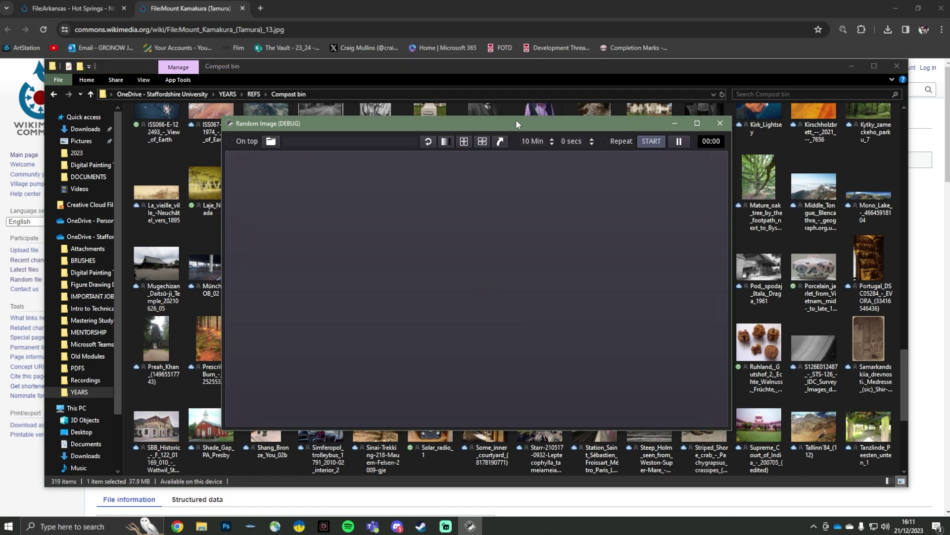
{"action": "left_click_drag", "start_coordinate": [477, 119], "coordinate": [482, 87]}
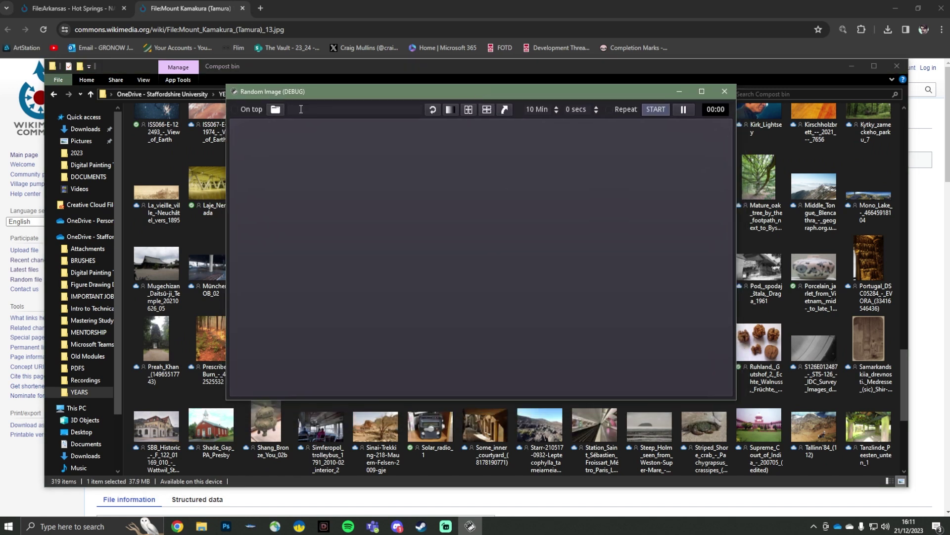
{"action": "left_click", "coordinate": [275, 109]}
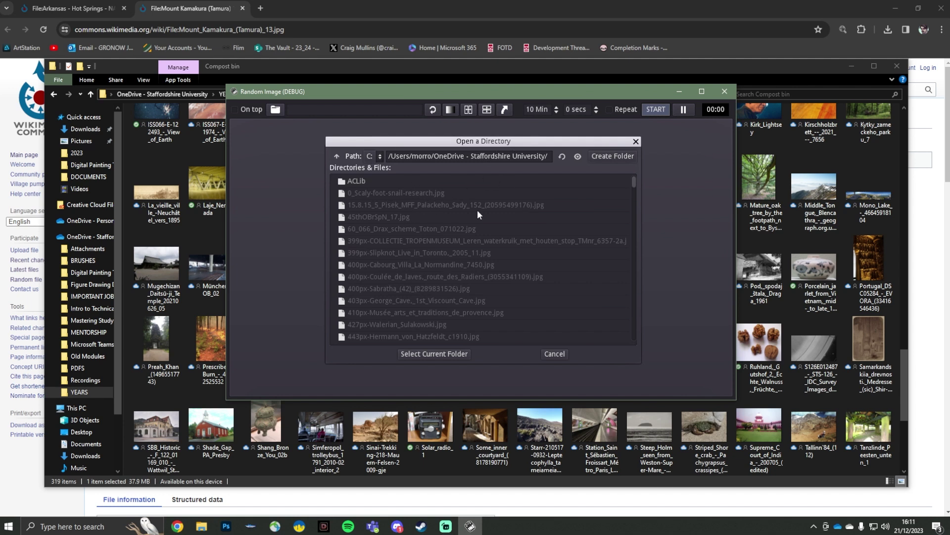
{"action": "left_click", "coordinate": [447, 355]}
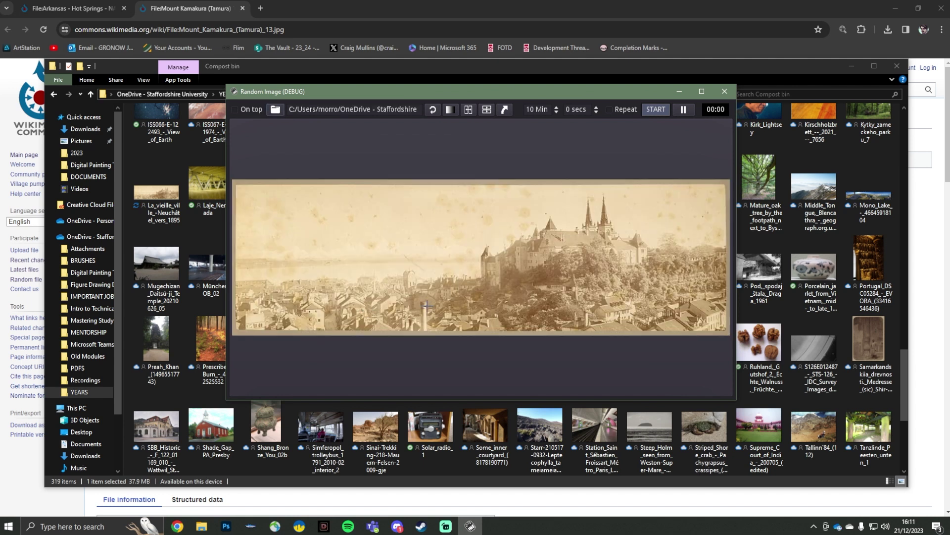
- Move the viewer window up-left and stretch its bottom-right corner and left edge across the screen
{"action": "left_click_drag", "start_coordinate": [548, 91], "coordinate": [518, 27]}
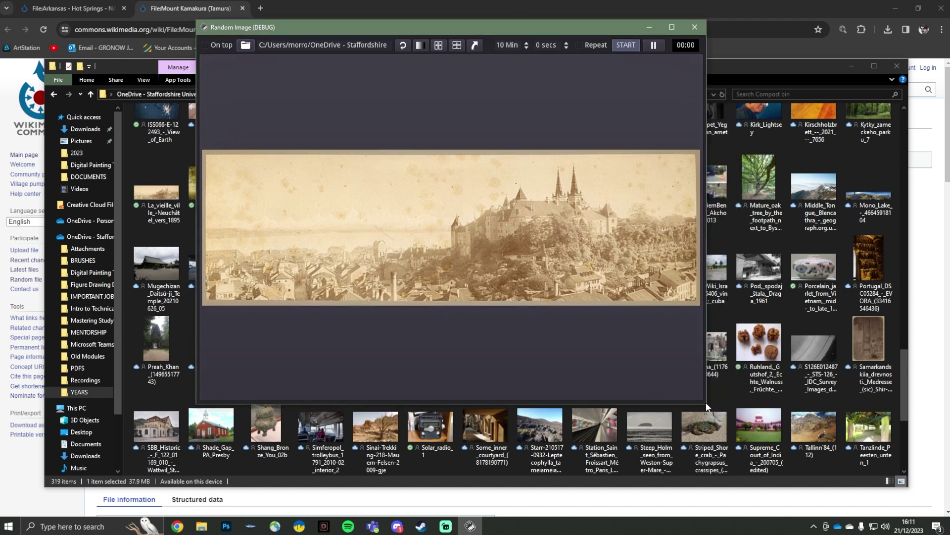
{"action": "left_click_drag", "start_coordinate": [707, 406], "coordinate": [908, 485]}
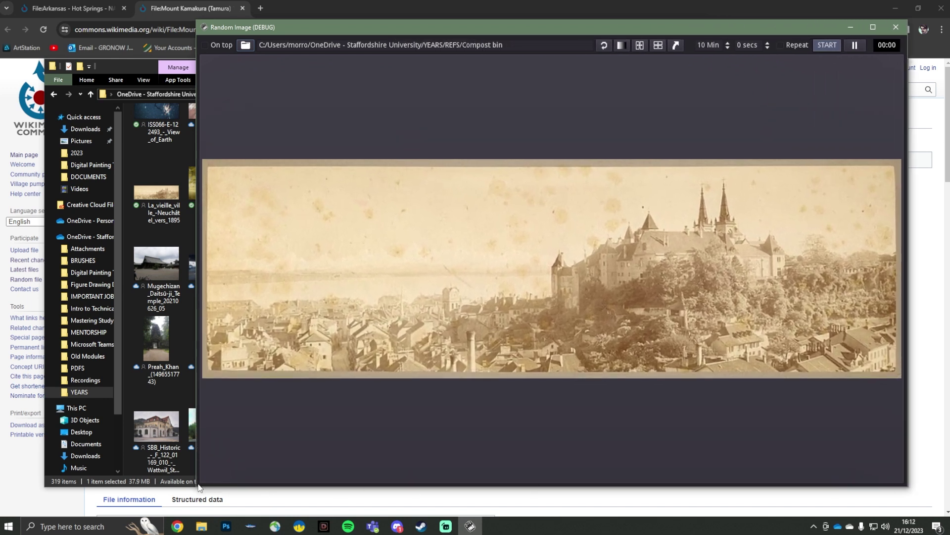
{"action": "left_click_drag", "start_coordinate": [195, 483], "coordinate": [43, 475]}
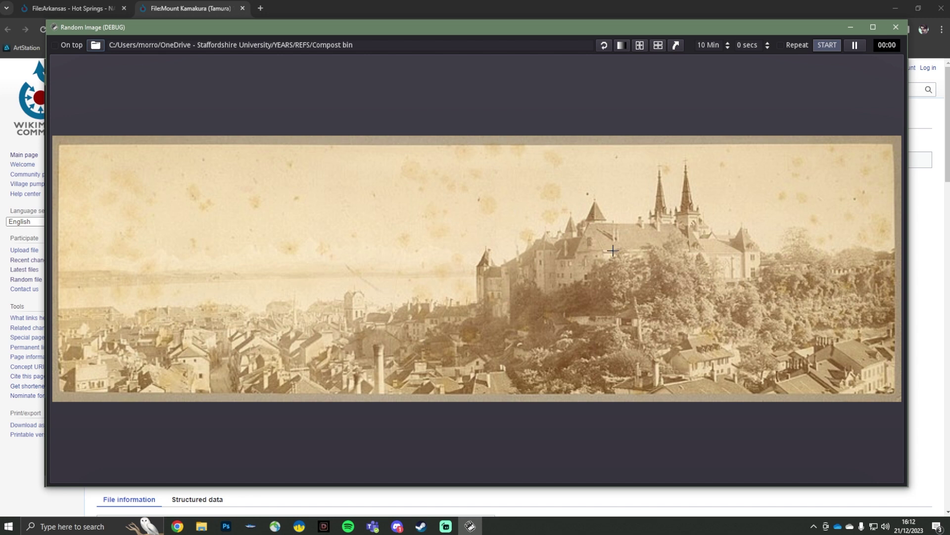
- Cycle through five new random Compost bin references, ending on the old wooden mill machinery photo
{"action": "left_click", "coordinate": [496, 230]}
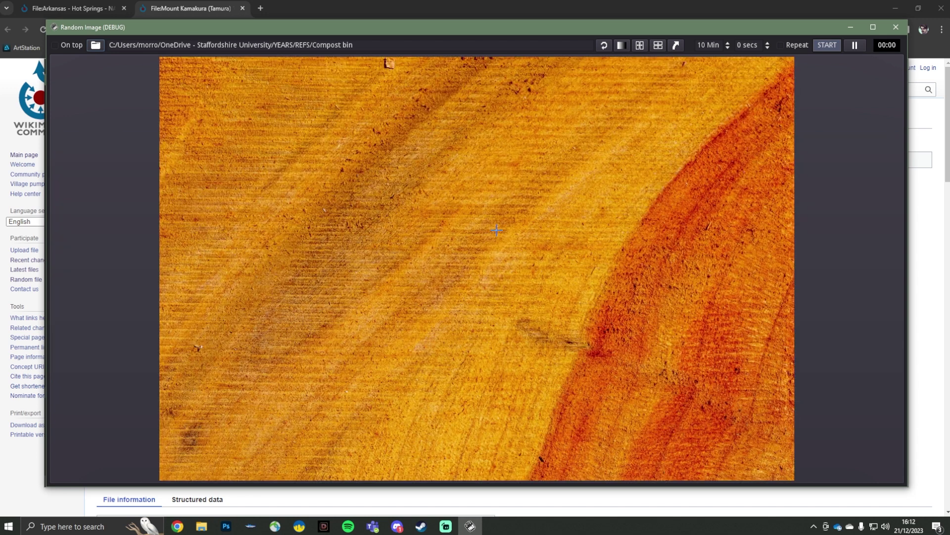
{"action": "left_click", "coordinate": [533, 226]}
{"action": "left_click", "coordinate": [628, 242]}
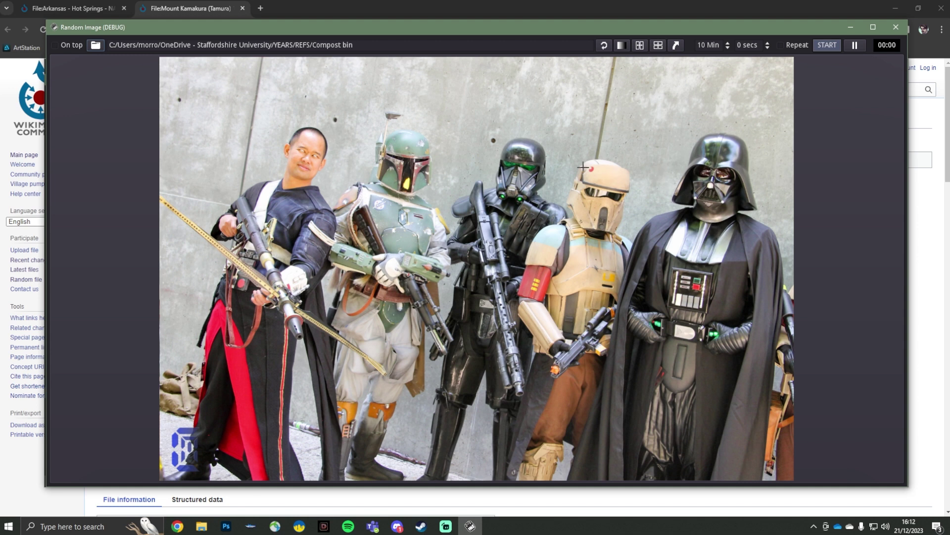
{"action": "left_click", "coordinate": [541, 299]}
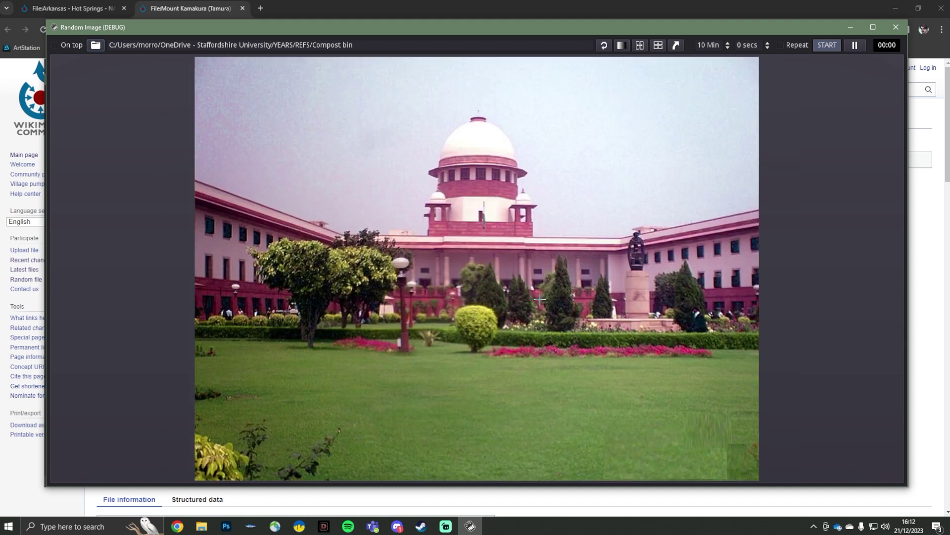
{"action": "left_click", "coordinate": [389, 136]}
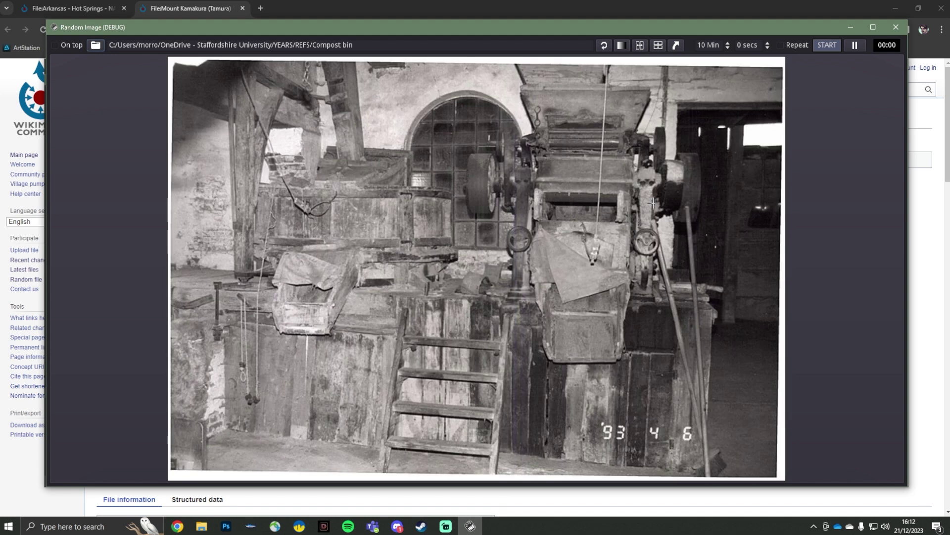
- Load a new random reference and toggle Grayscale on and off twice
{"action": "left_click", "coordinate": [626, 45]}
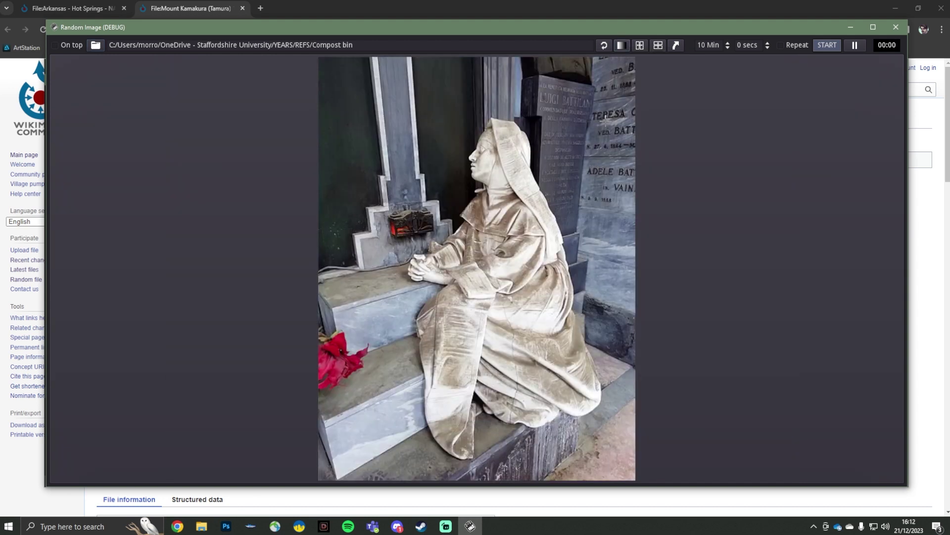
{"action": "left_click", "coordinate": [622, 45]}
{"action": "left_click", "coordinate": [621, 46]}
{"action": "left_click", "coordinate": [623, 47]}
{"action": "left_click", "coordinate": [623, 48]}
- Toggle Flip Horizontal on and off repeatedly, then flip the statue upside down and back upright
{"action": "left_click", "coordinate": [640, 45]}
{"action": "left_click", "coordinate": [640, 45]}
{"action": "left_click", "coordinate": [640, 45]}
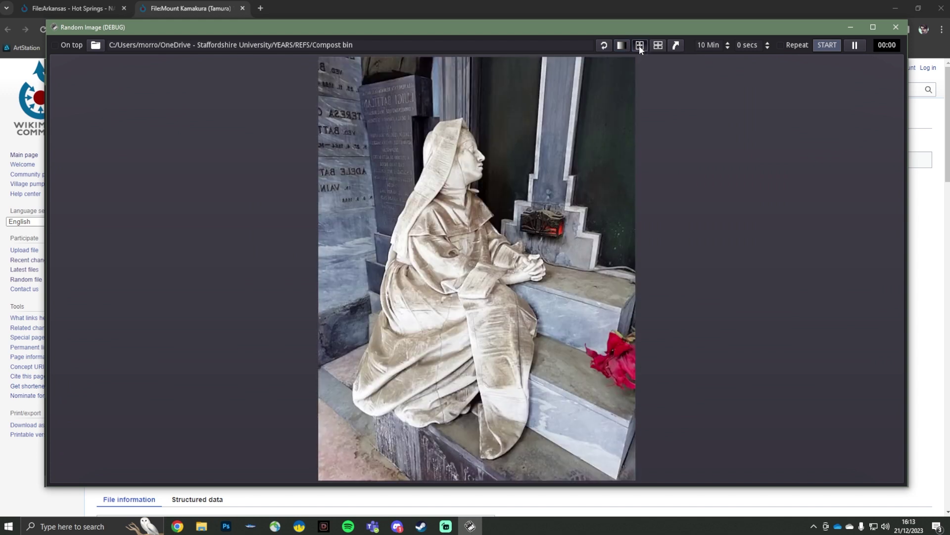
{"action": "left_click", "coordinate": [639, 46]}
{"action": "left_click", "coordinate": [640, 46]}
{"action": "left_click", "coordinate": [640, 45]}
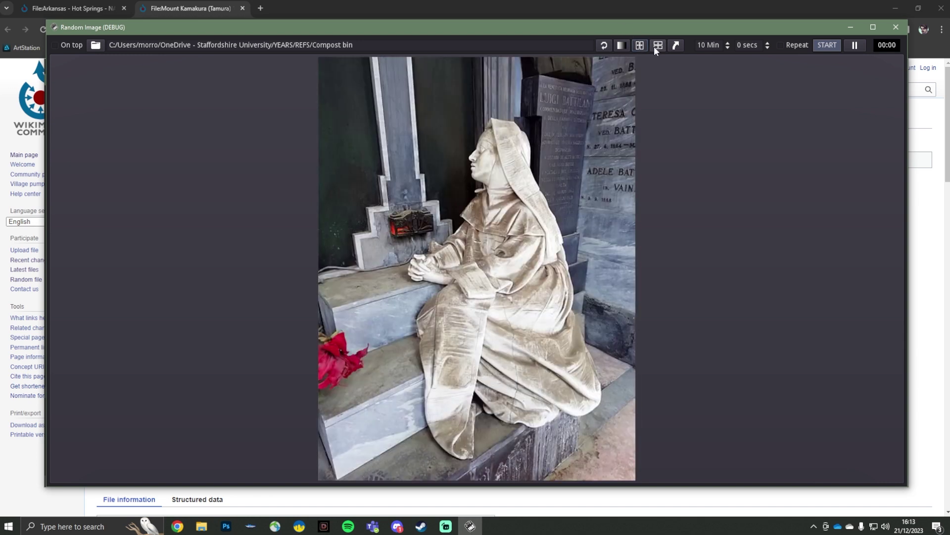
{"action": "left_click", "coordinate": [658, 46]}
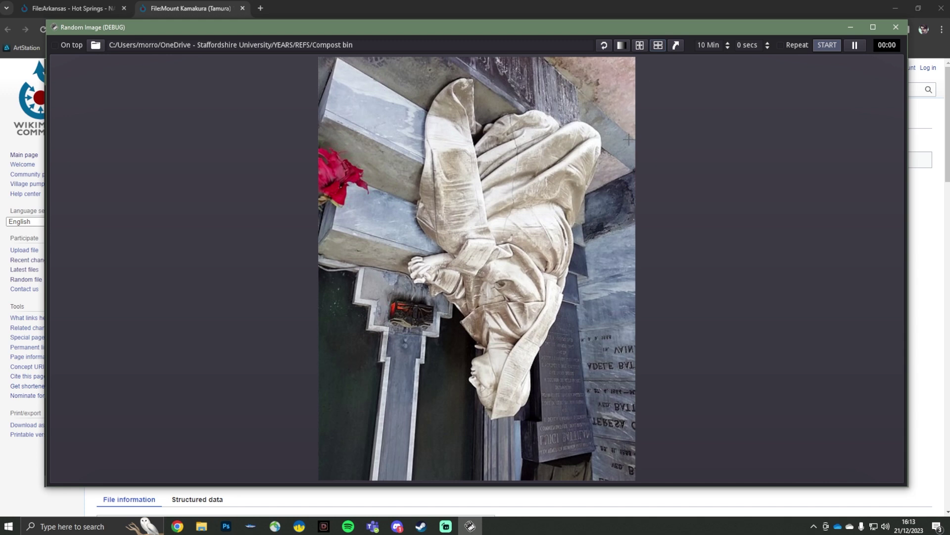
{"action": "left_click", "coordinate": [658, 45]}
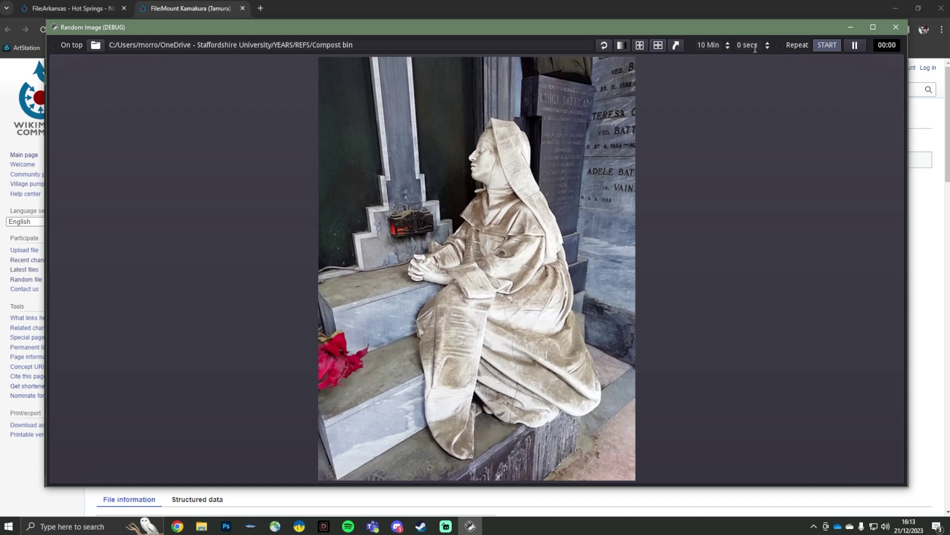
- Turn on Repeat and set the interval to 0 minutes 1 second
{"action": "left_click", "coordinate": [781, 45]}
{"action": "left_click", "coordinate": [728, 46]}
{"action": "key", "text": "Delete"}
{"action": "type", "text": "0"}
{"action": "left_click", "coordinate": [739, 45]}
{"action": "type", "text": "1"}
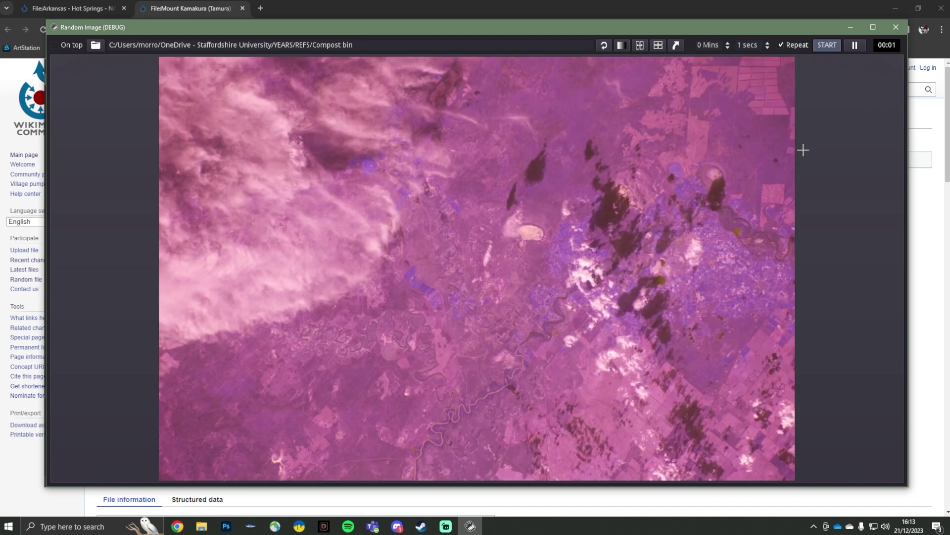